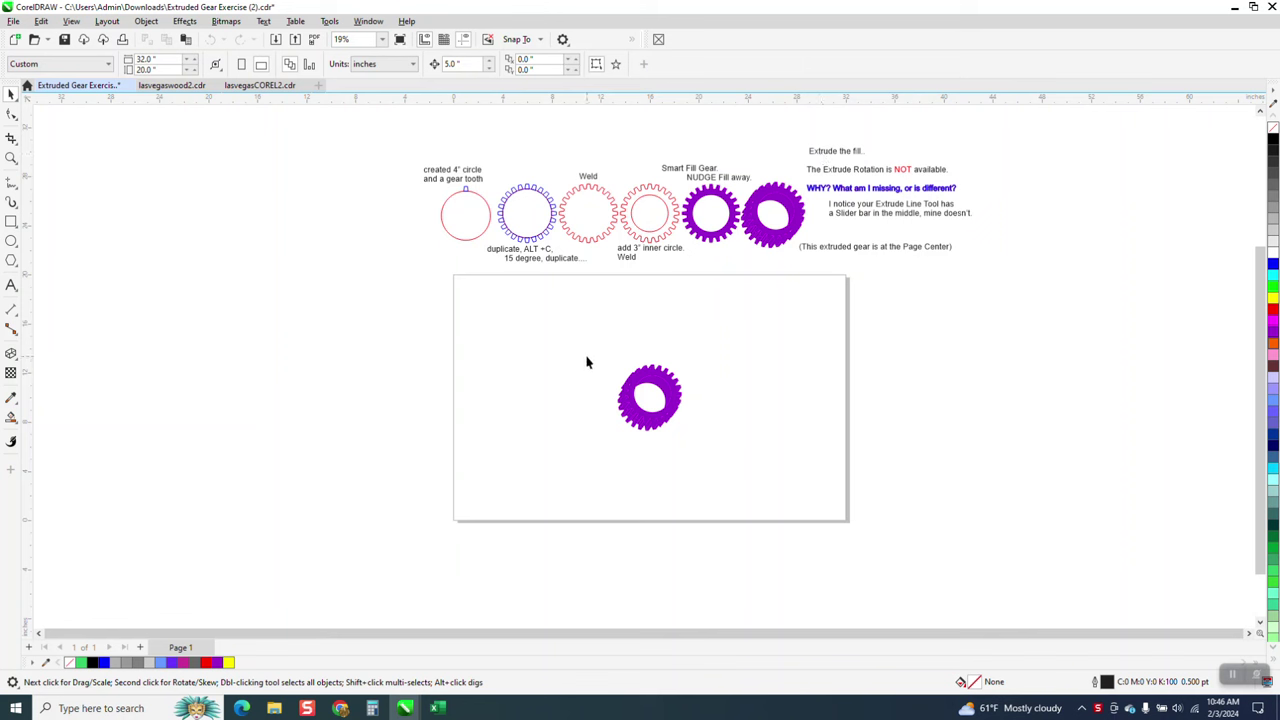
- Zoom in and nudge the extruded purple gear slightly higher, then pick the Extrude tool
click(11, 158)
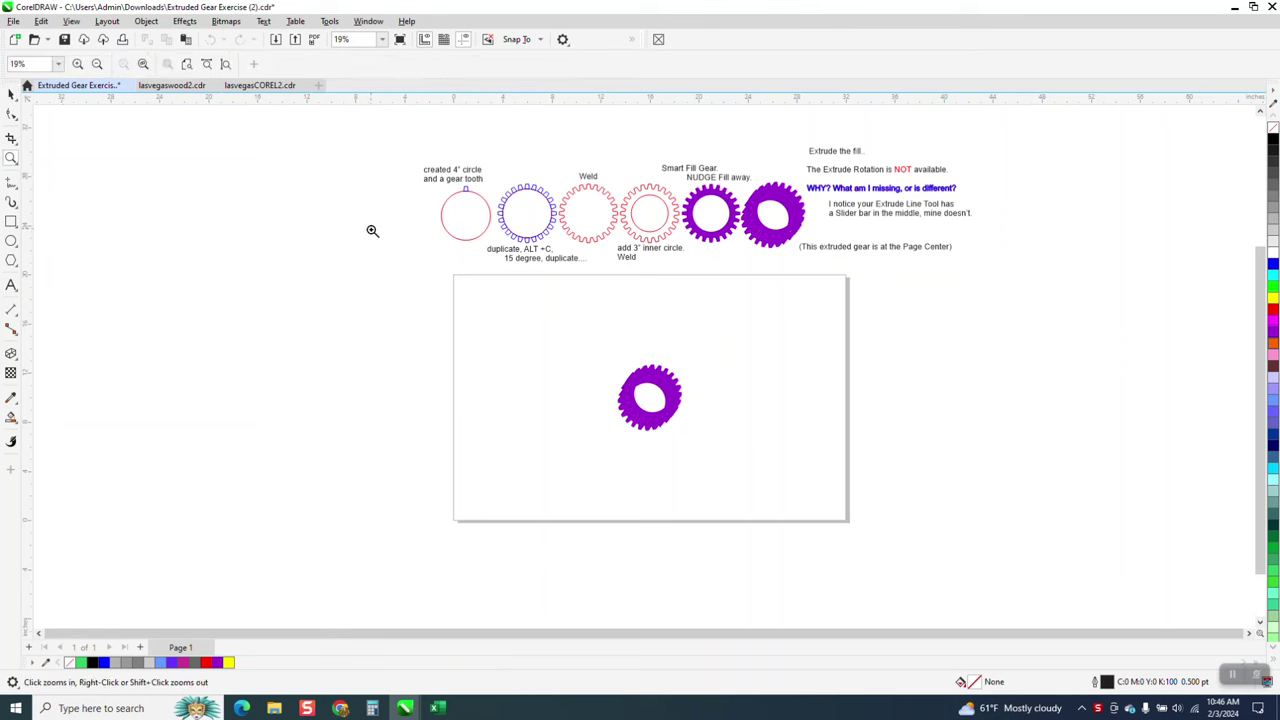
drag(421, 203, 838, 480)
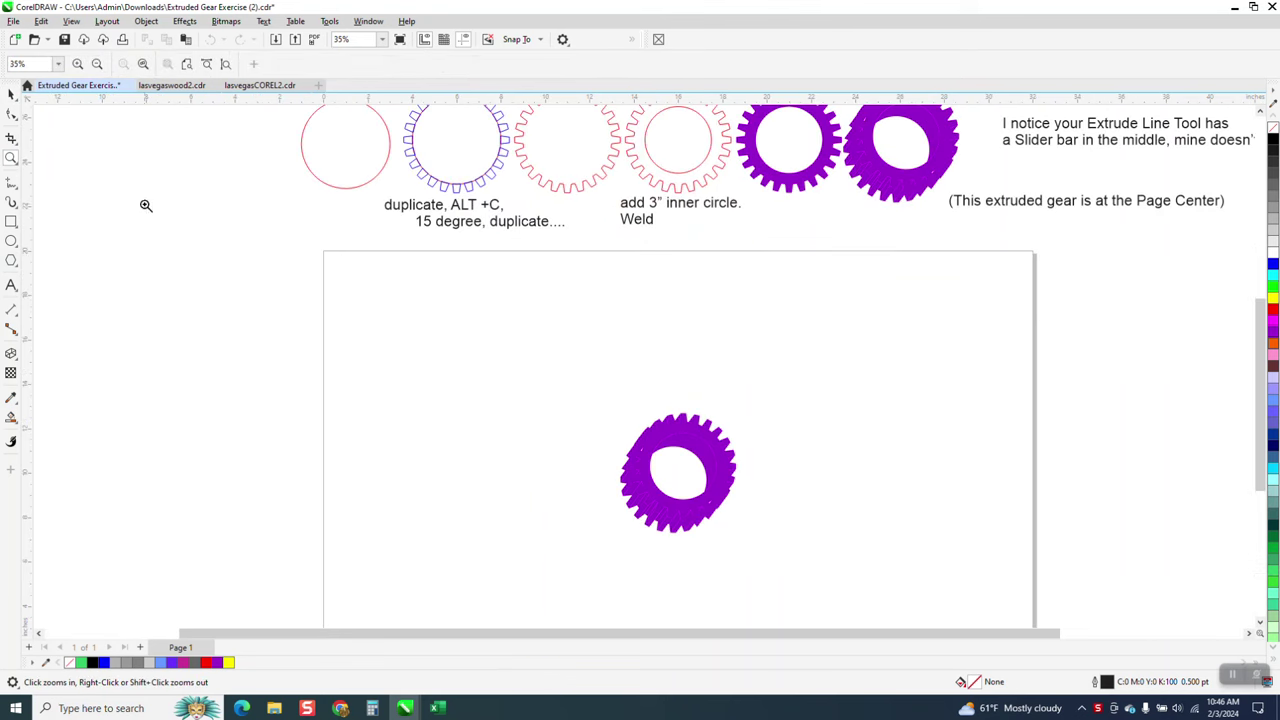
click(11, 93)
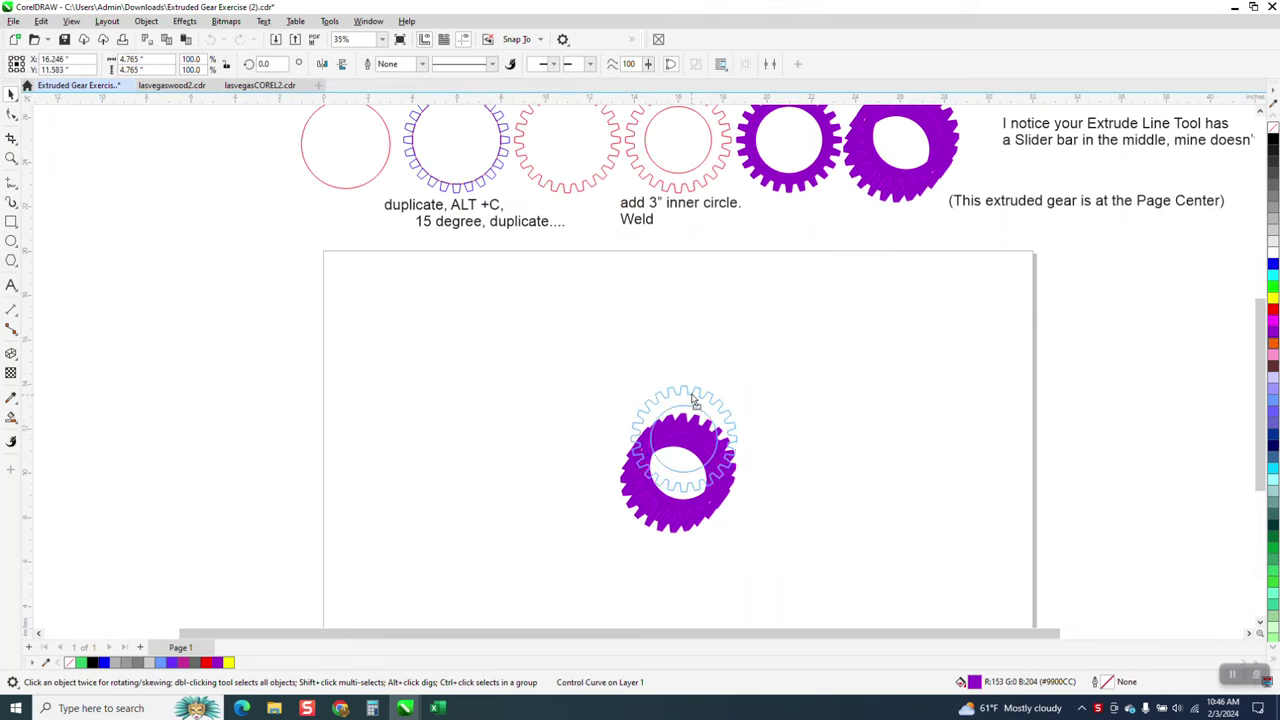
drag(690, 420, 693, 378)
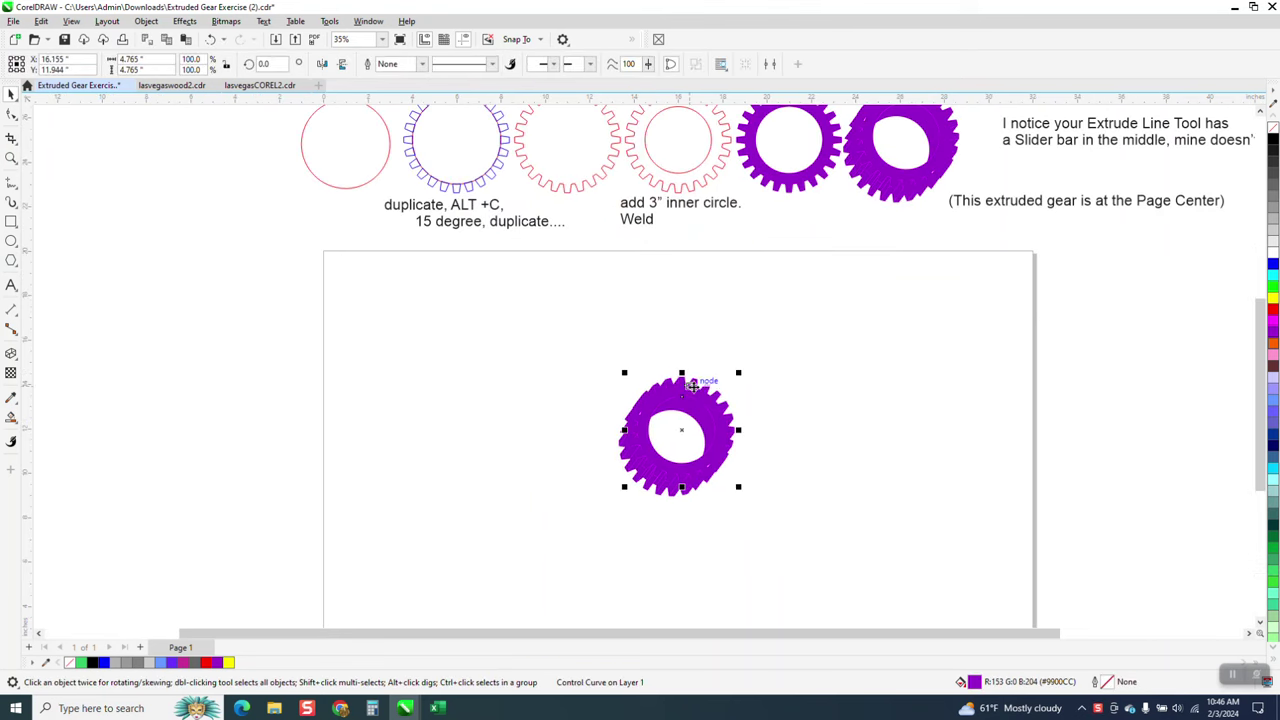
click(16, 362)
click(80, 434)
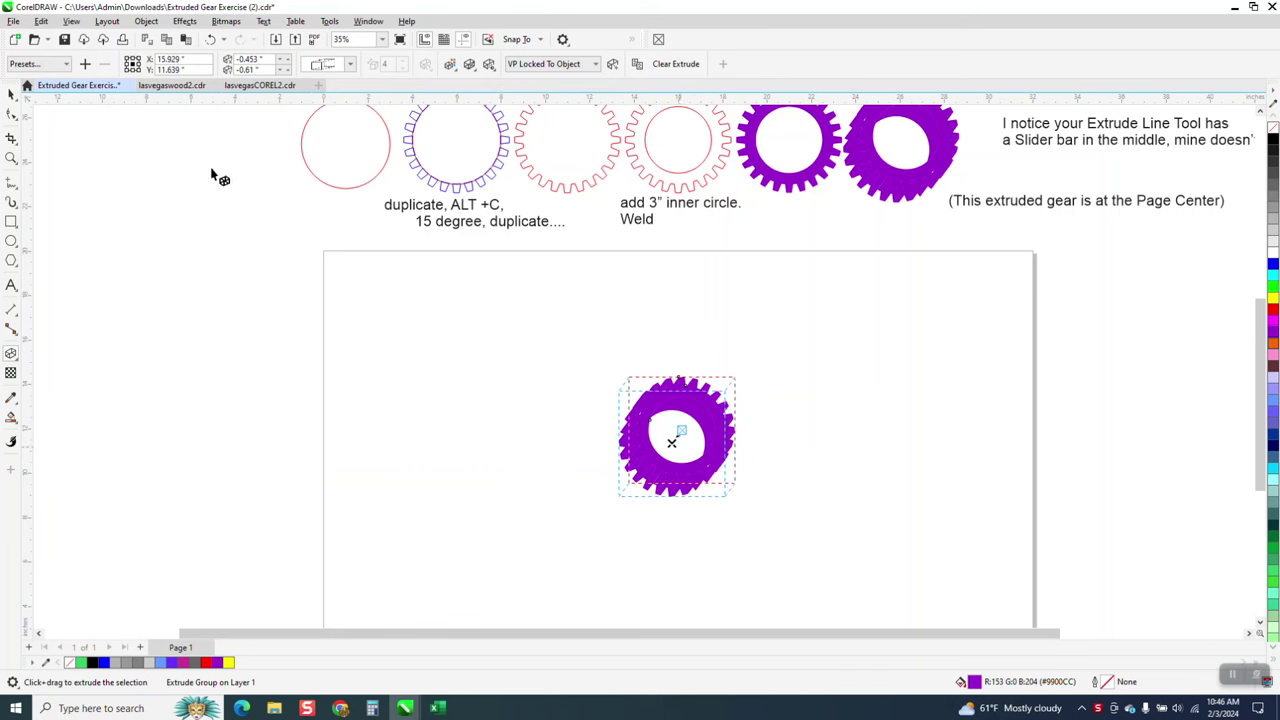
- Delete the extruded gear and bring the flat purple gear to the page centre
click(11, 95)
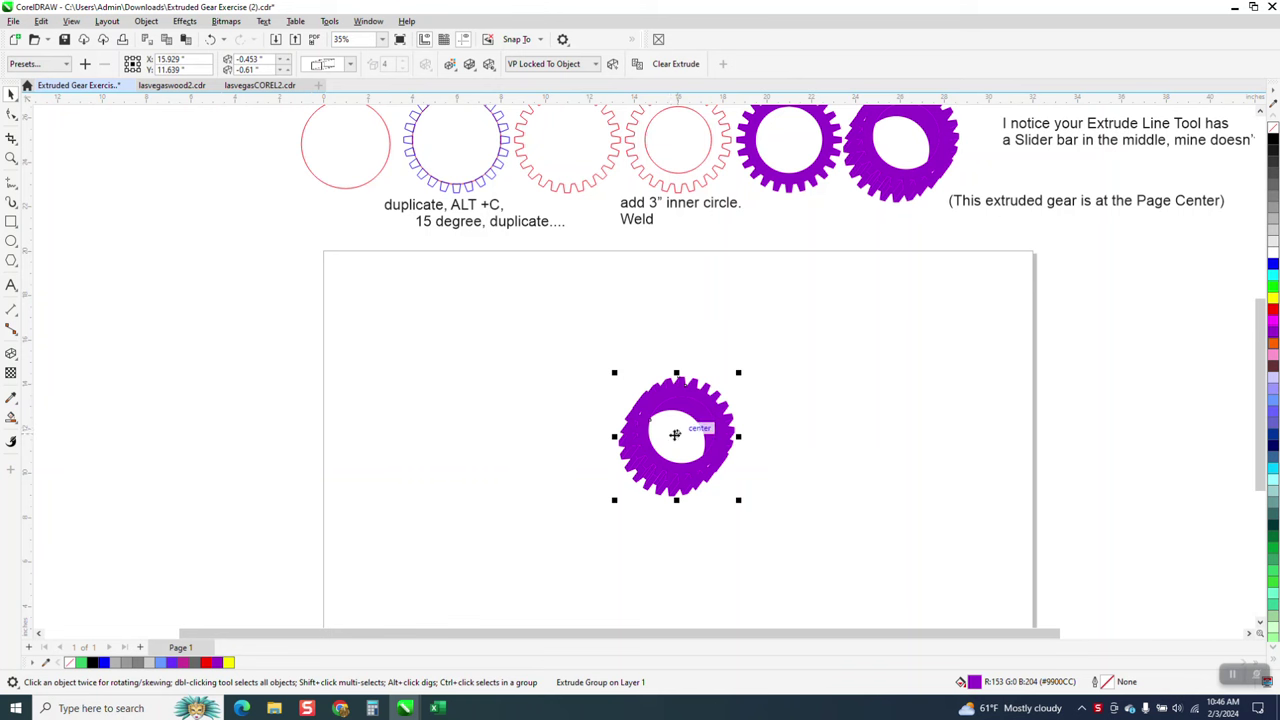
key(Delete)
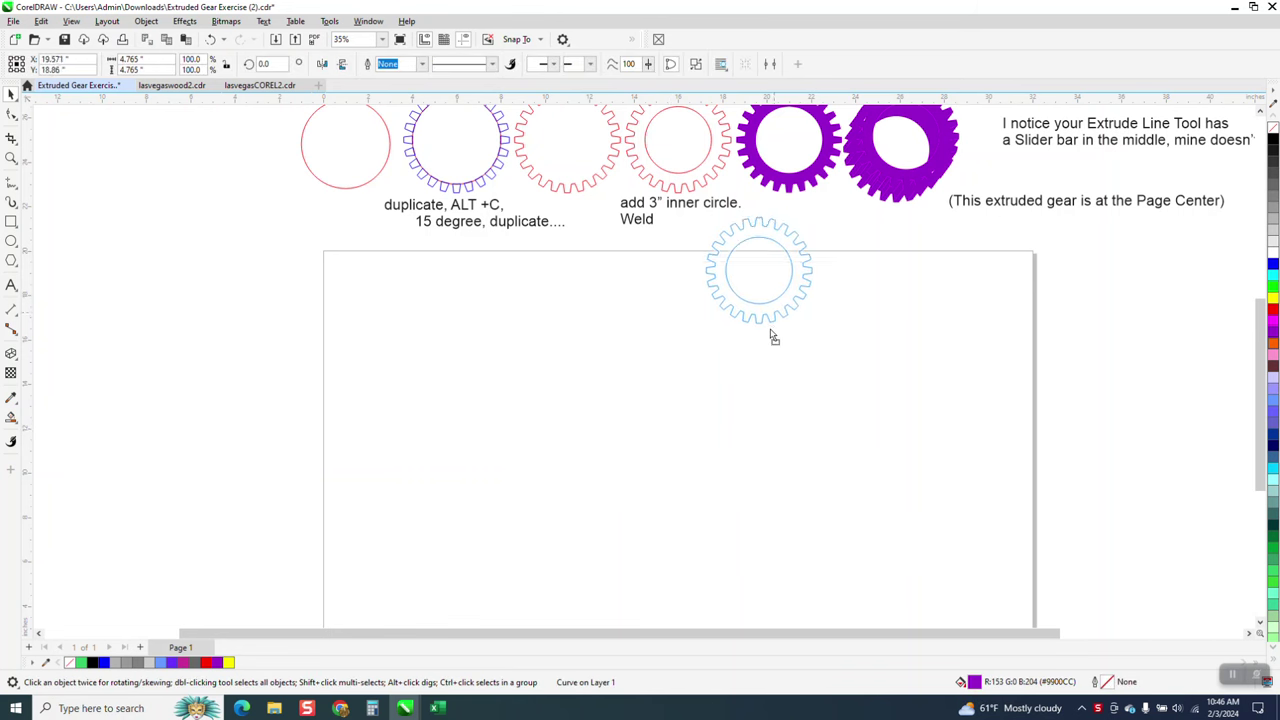
drag(670, 468, 664, 458)
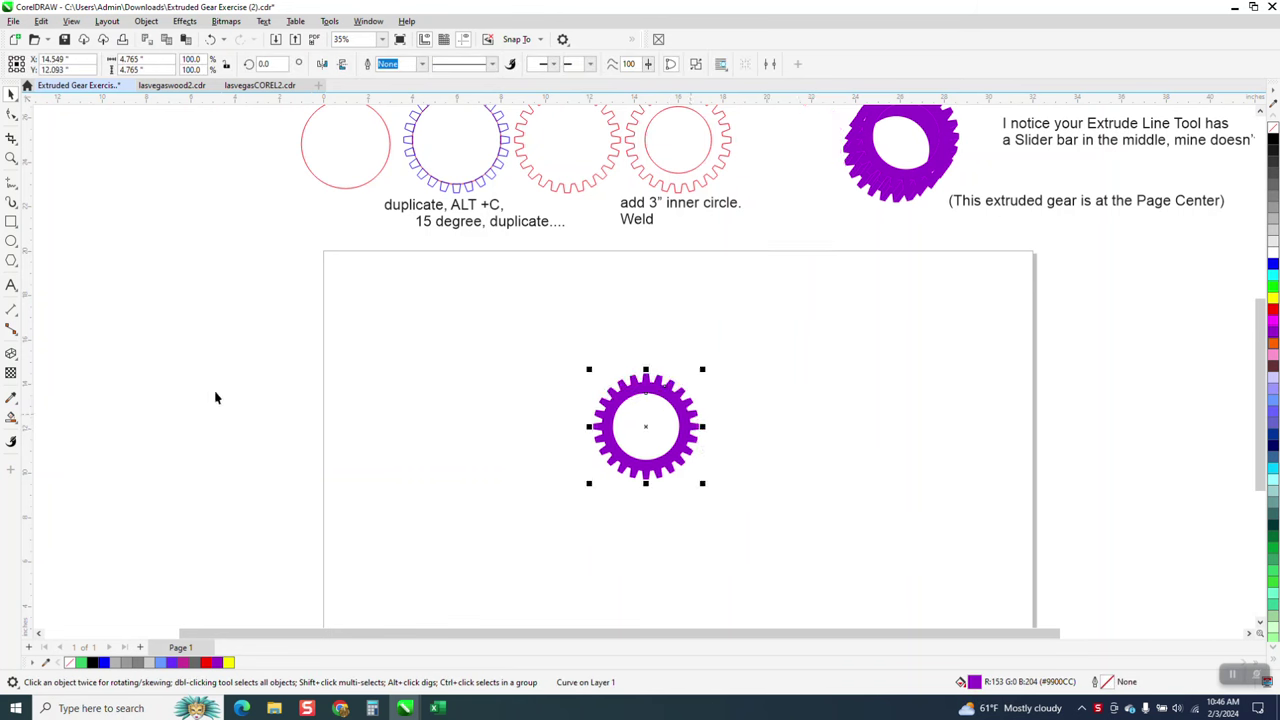
- Extrude the purple gear, tilt it with Extrude Rotation, and select the result
click(17, 360)
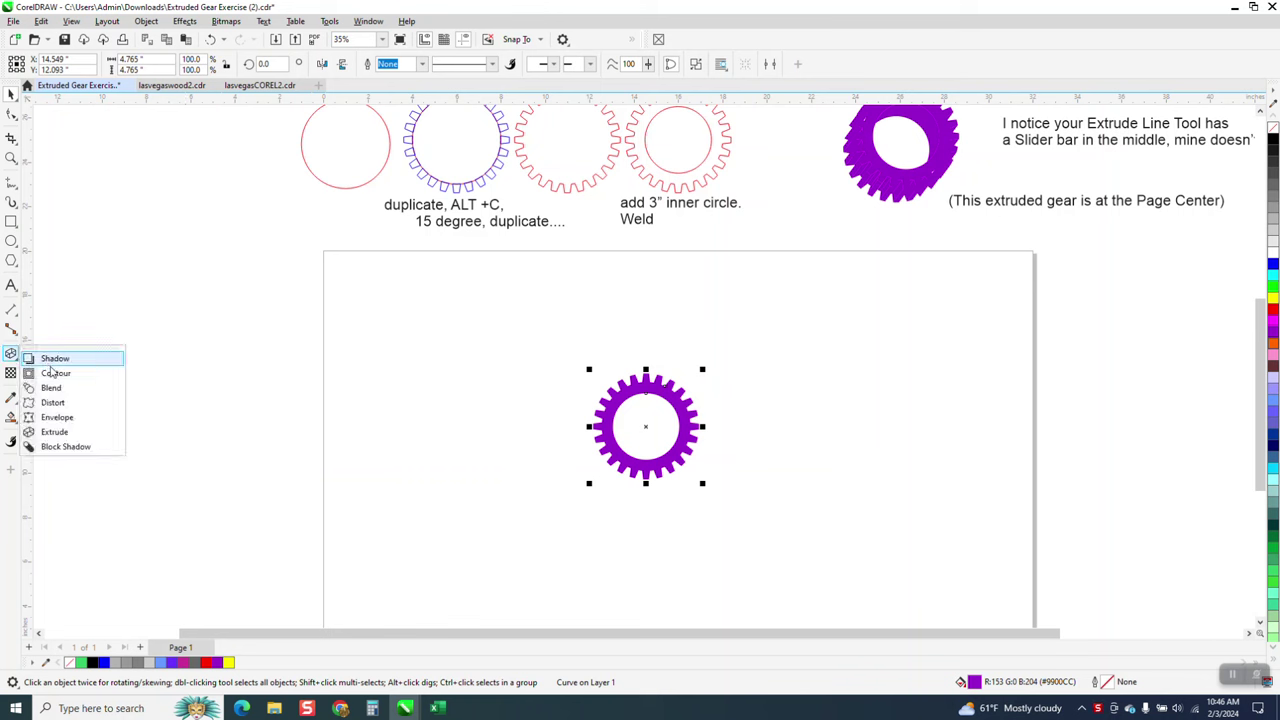
click(55, 432)
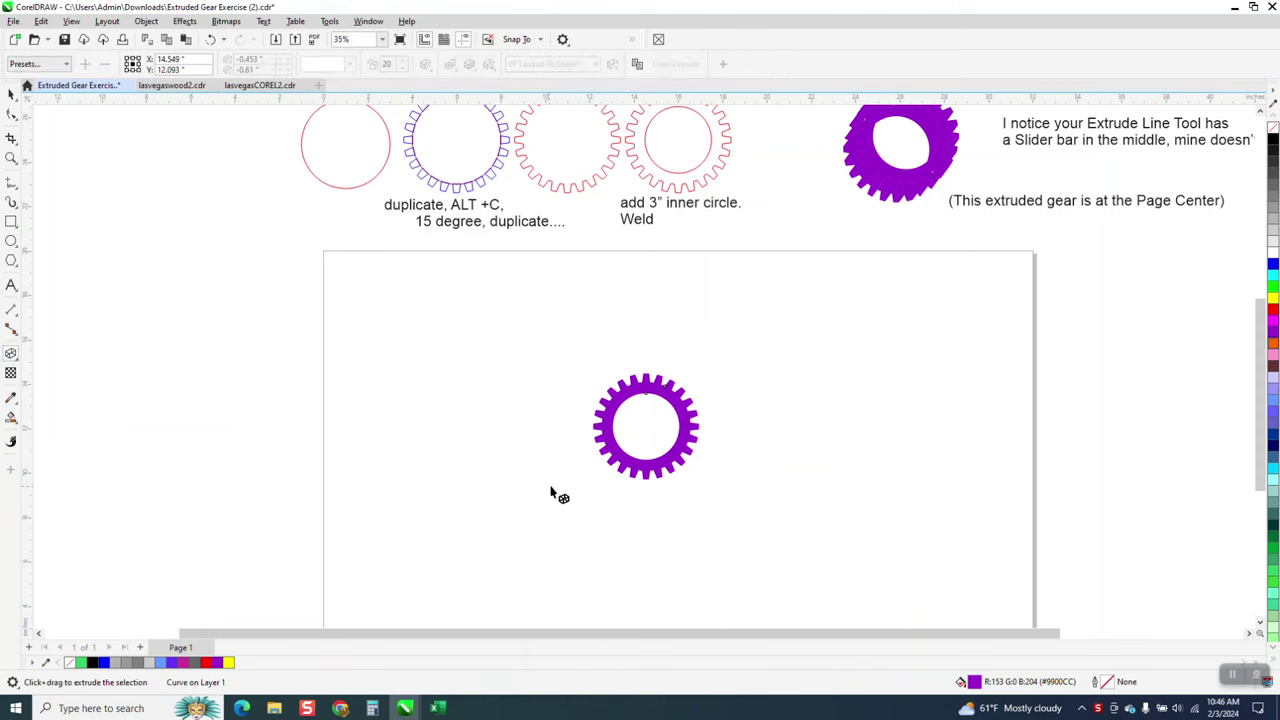
drag(632, 466, 590, 523)
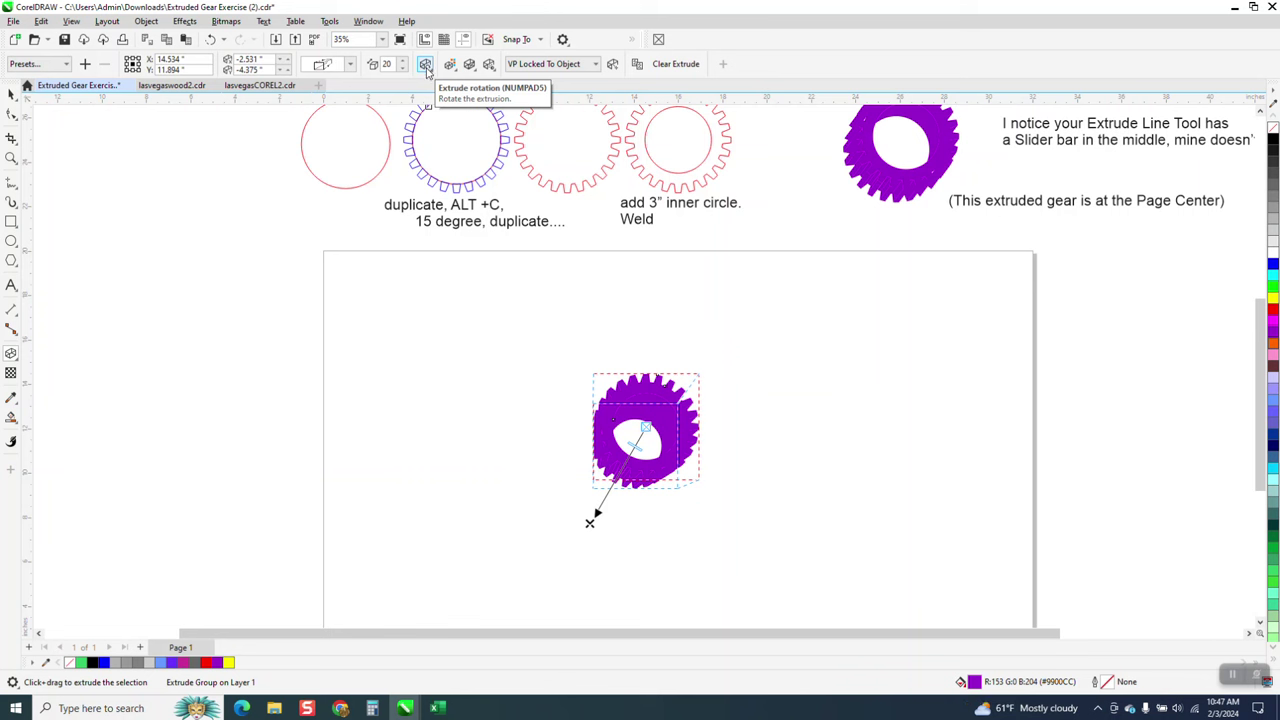
click(425, 65)
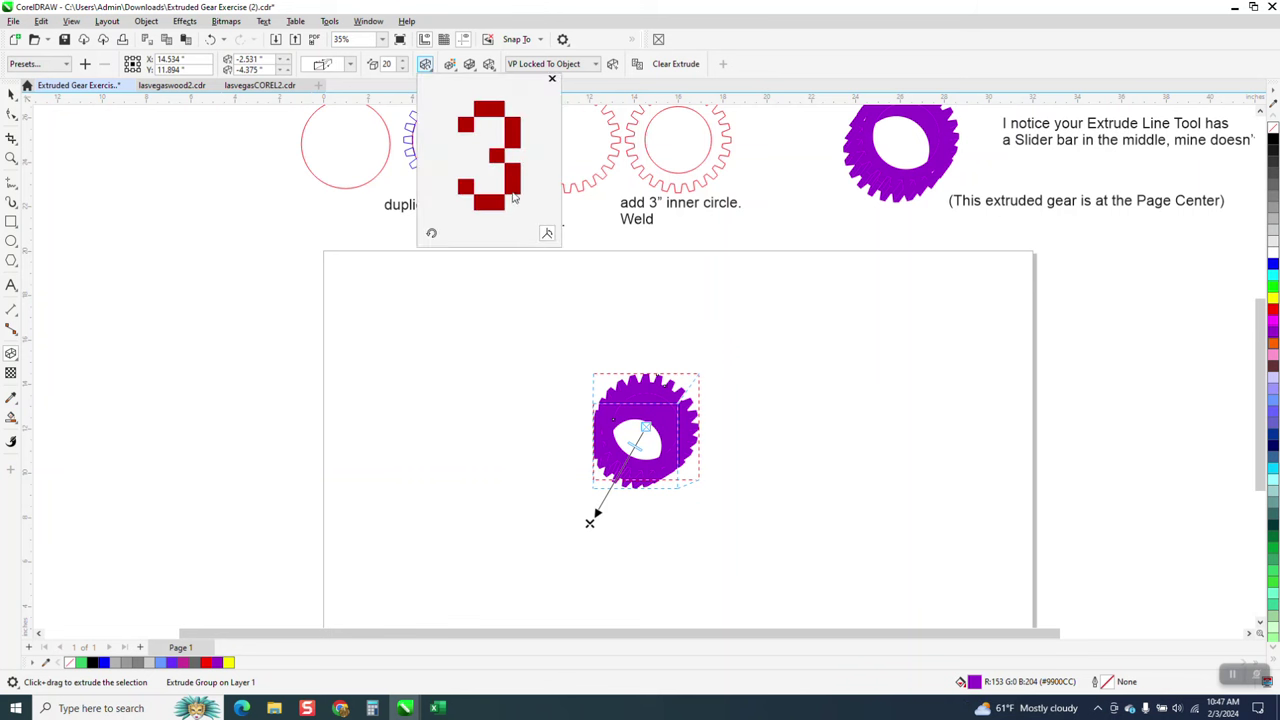
drag(514, 198, 552, 210)
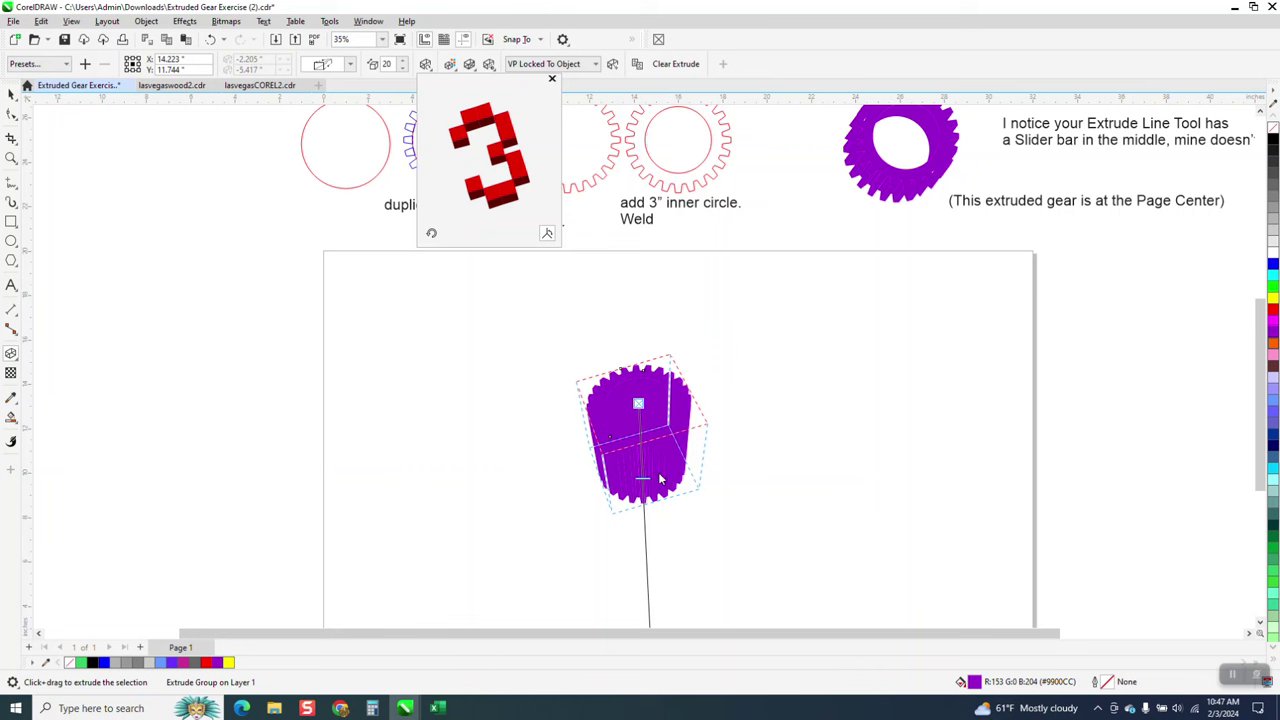
drag(645, 485, 645, 437)
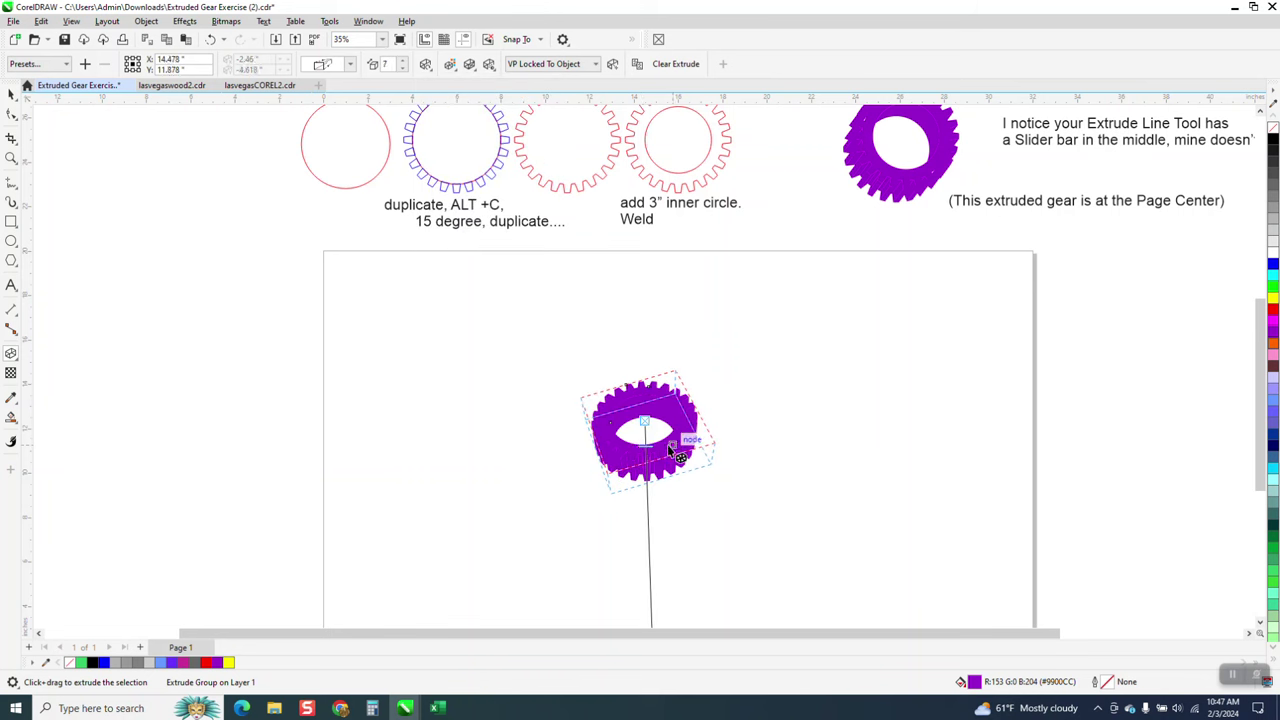
click(11, 93)
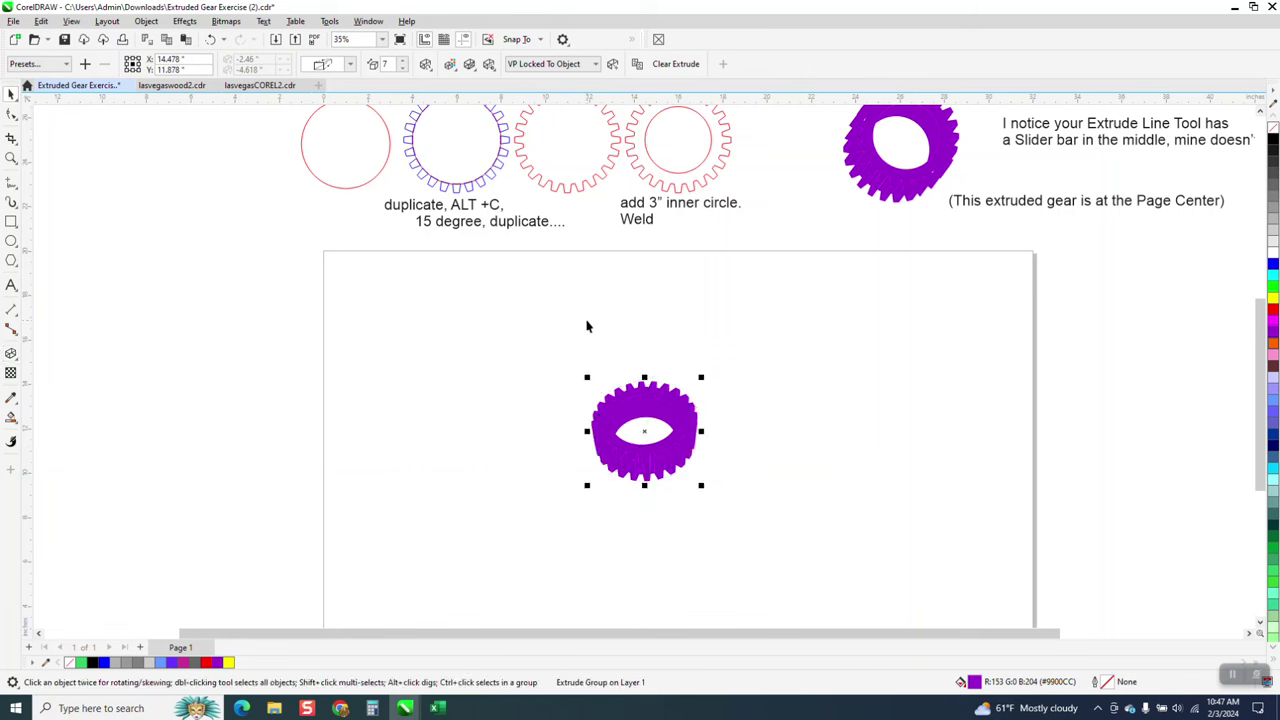
drag(523, 357, 837, 507)
click(876, 178)
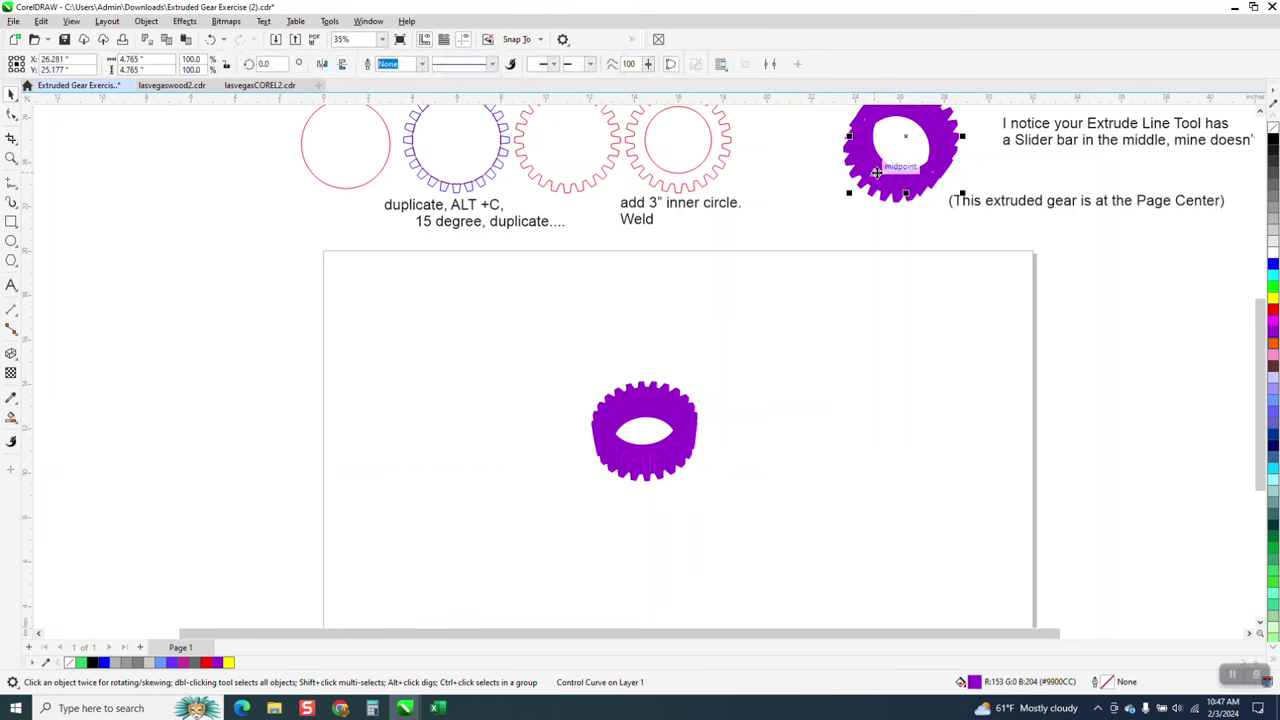
click(12, 354)
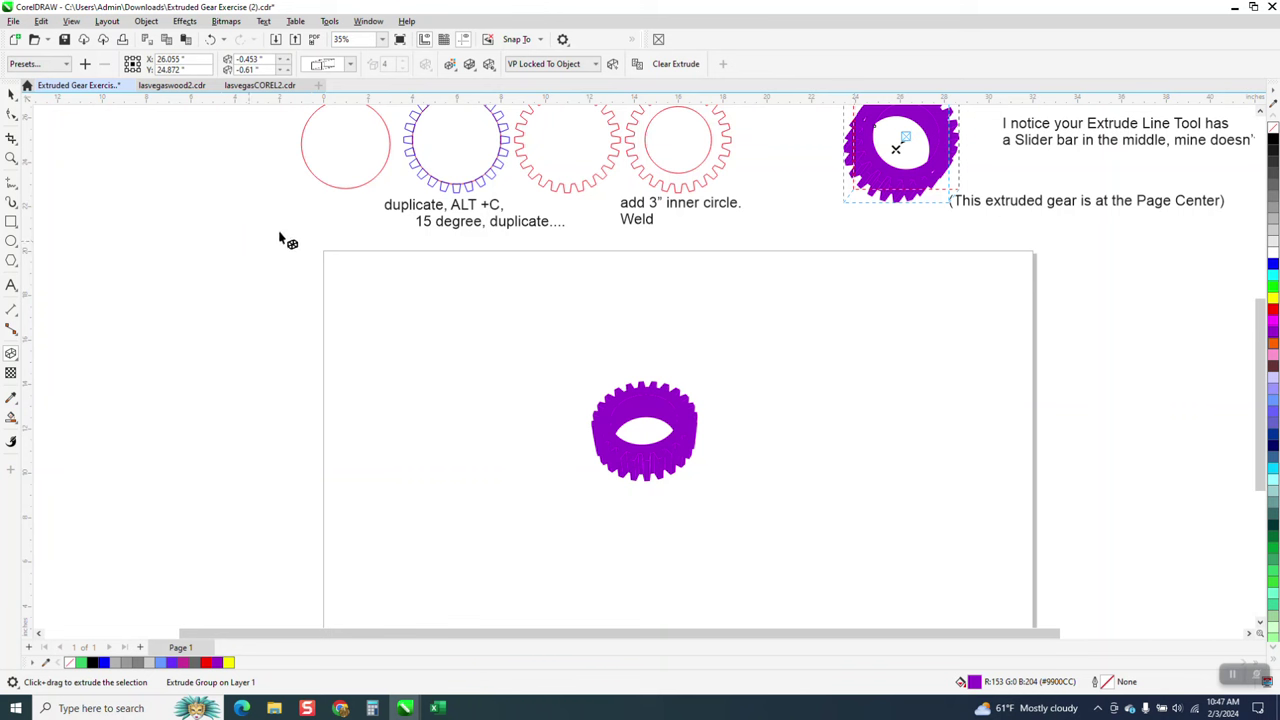
click(11, 93)
click(657, 393)
- Break the gear's extrude group apart with Object > Break Extrude Group Apart
drag(546, 342, 786, 533)
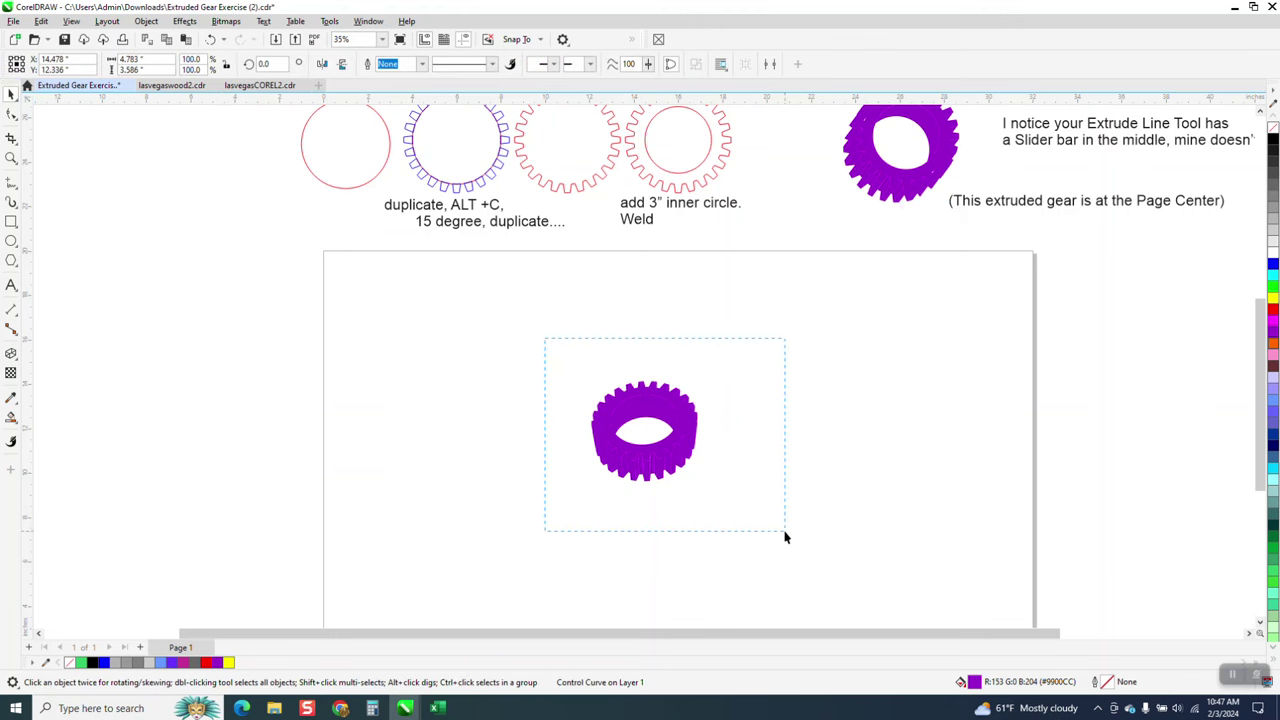
click(147, 21)
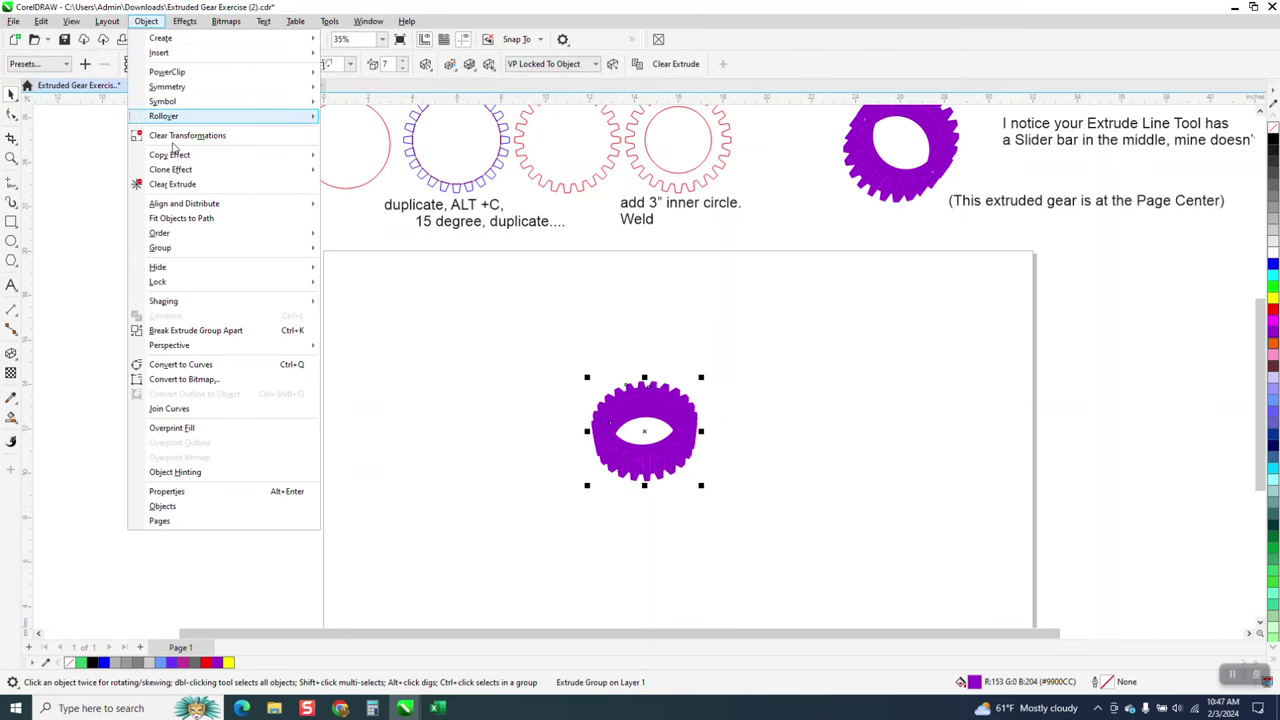
click(213, 331)
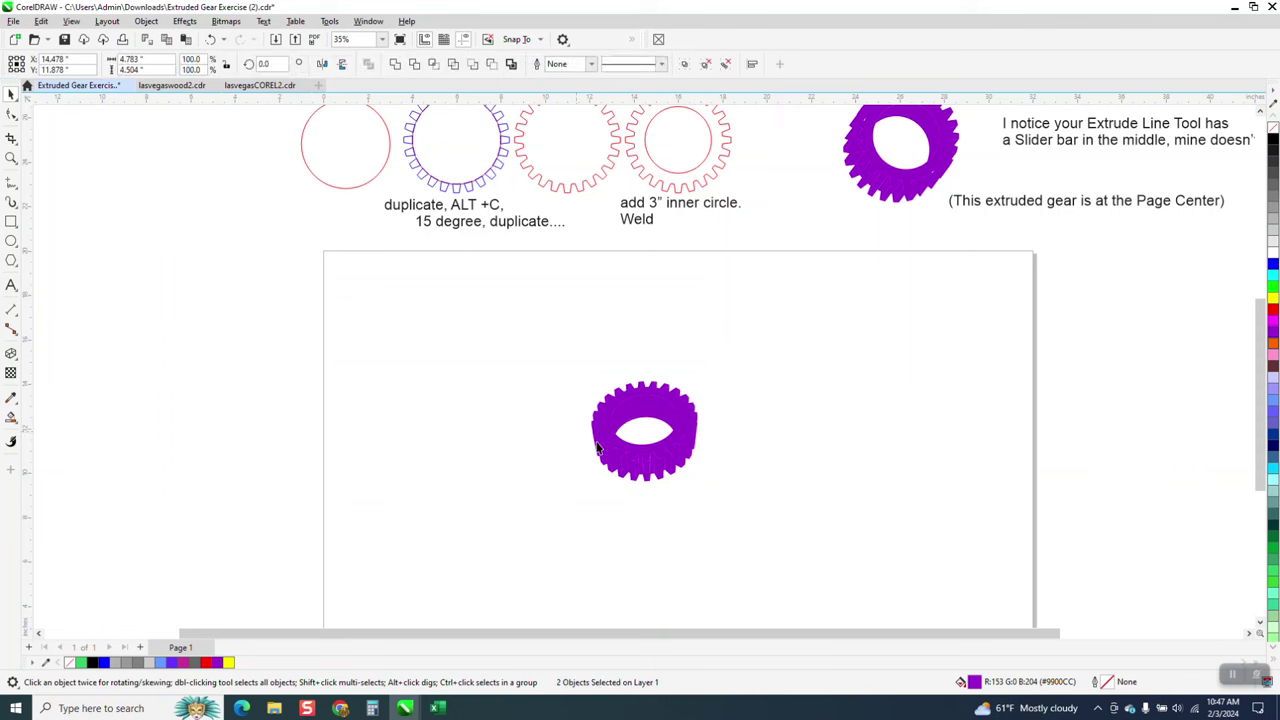
- Fill the extruded side pieces gray with black outlines, and check them zoomed in
click(647, 482)
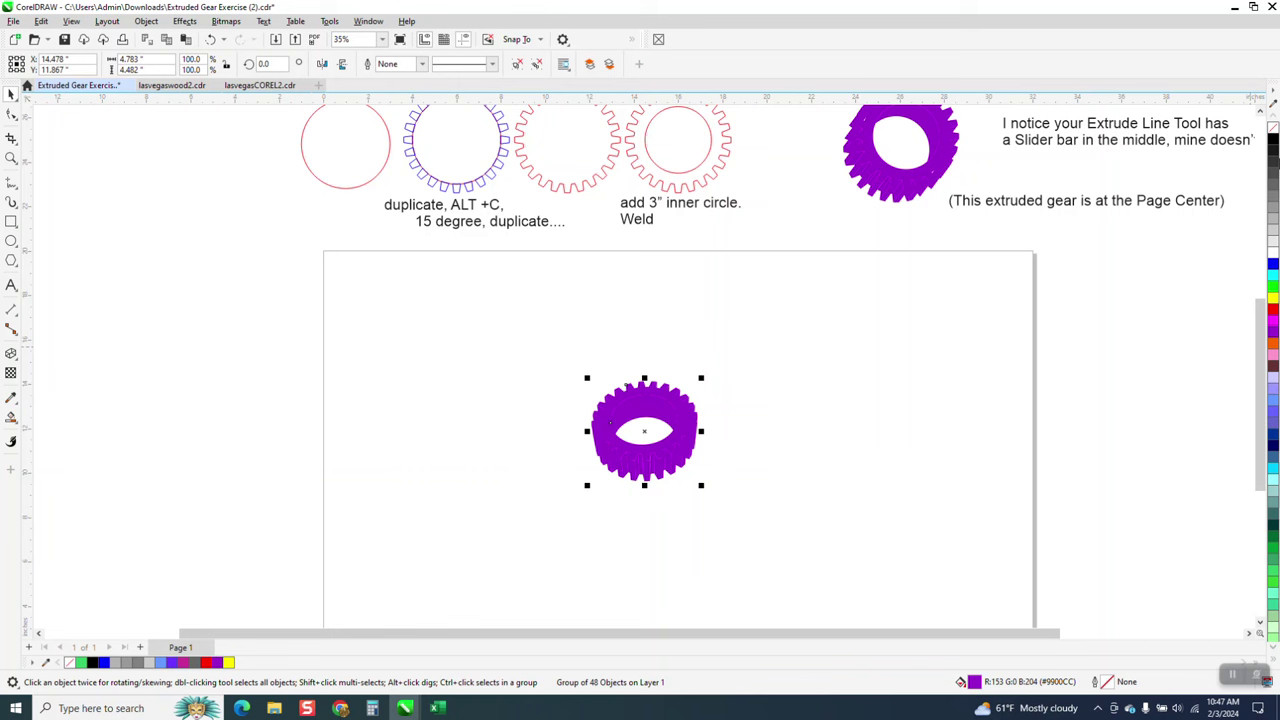
click(1273, 222)
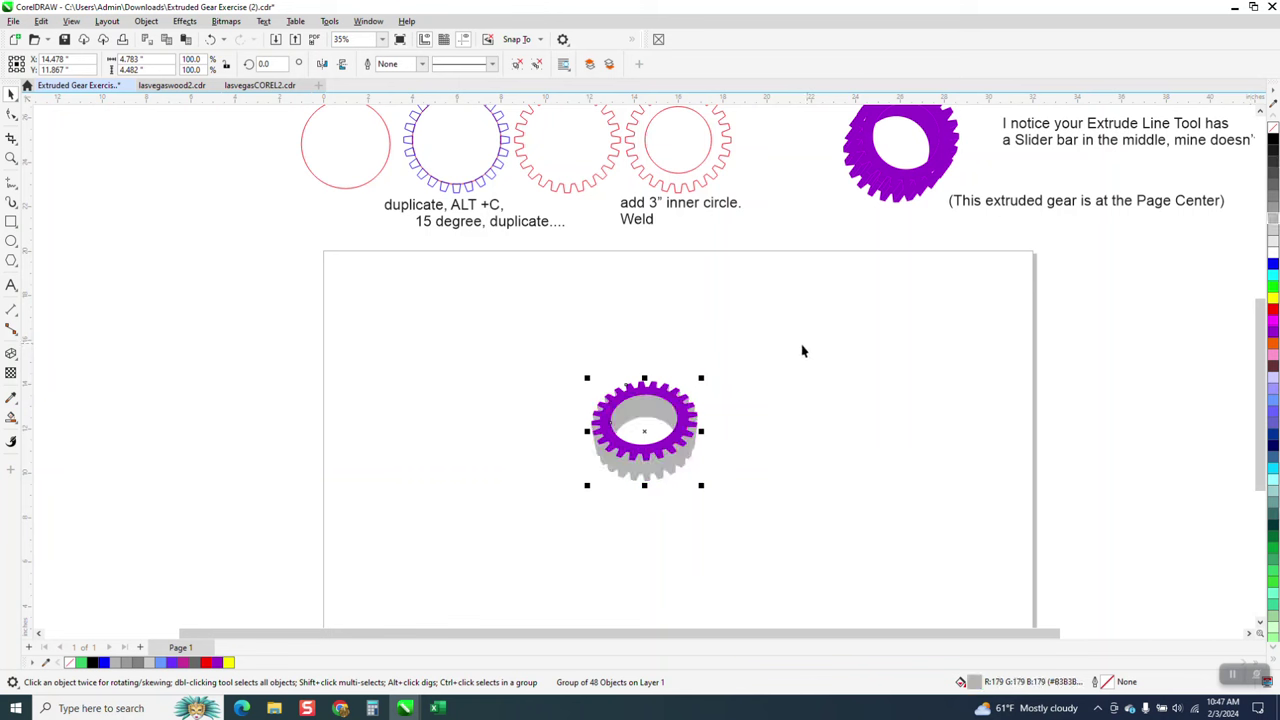
right_click(1271, 143)
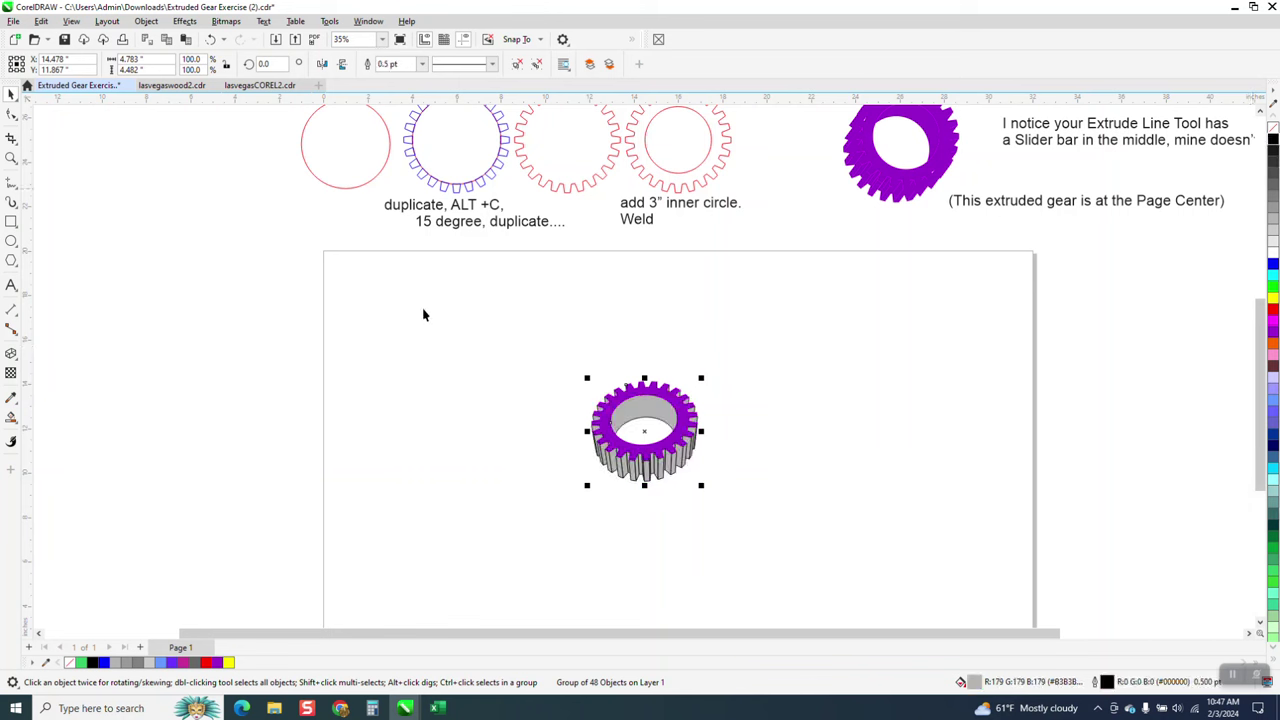
click(11, 160)
drag(535, 386, 915, 590)
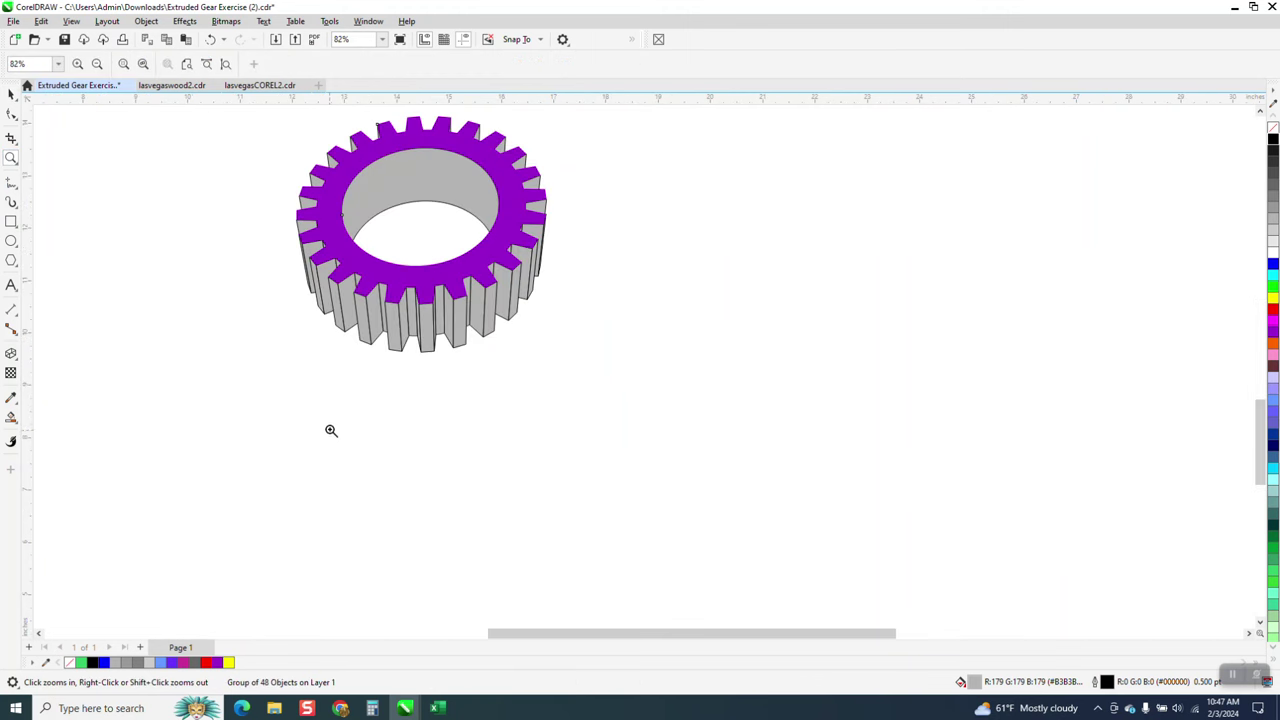
right_click(311, 395)
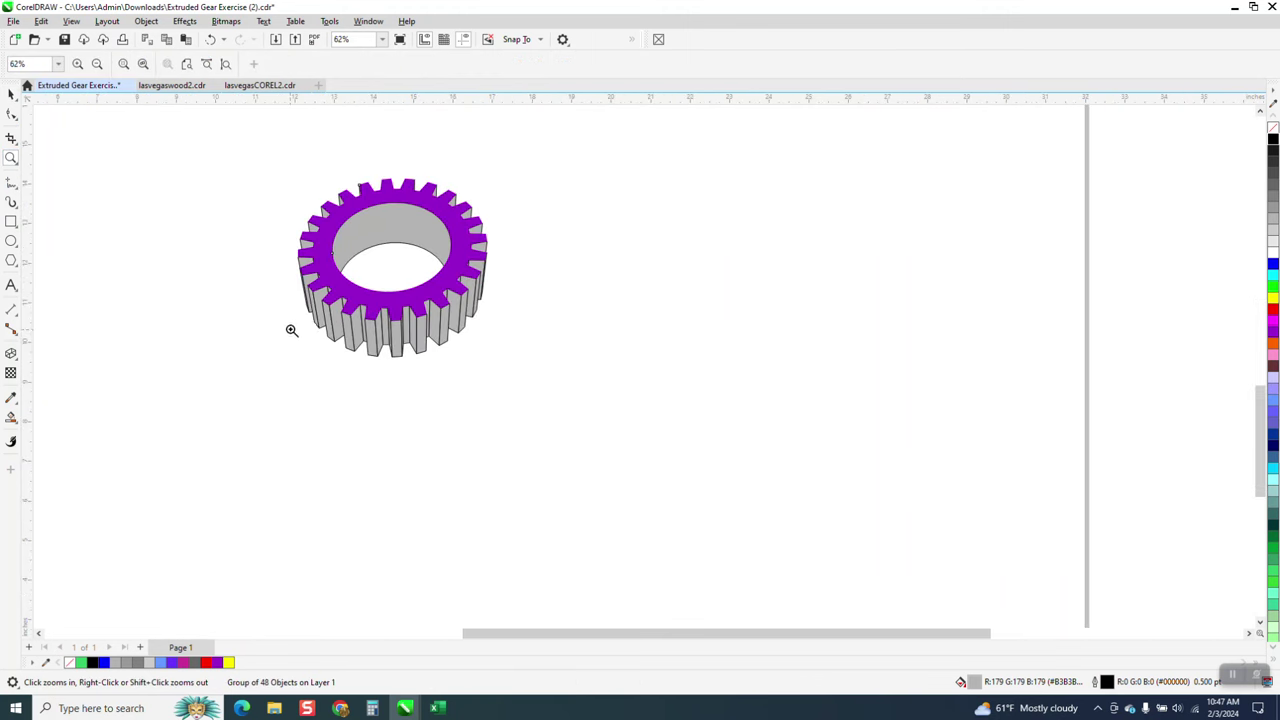
- Draw a circle beside the gear plus a smaller concentric copy at about 70%
click(11, 240)
drag(671, 249, 577, 366)
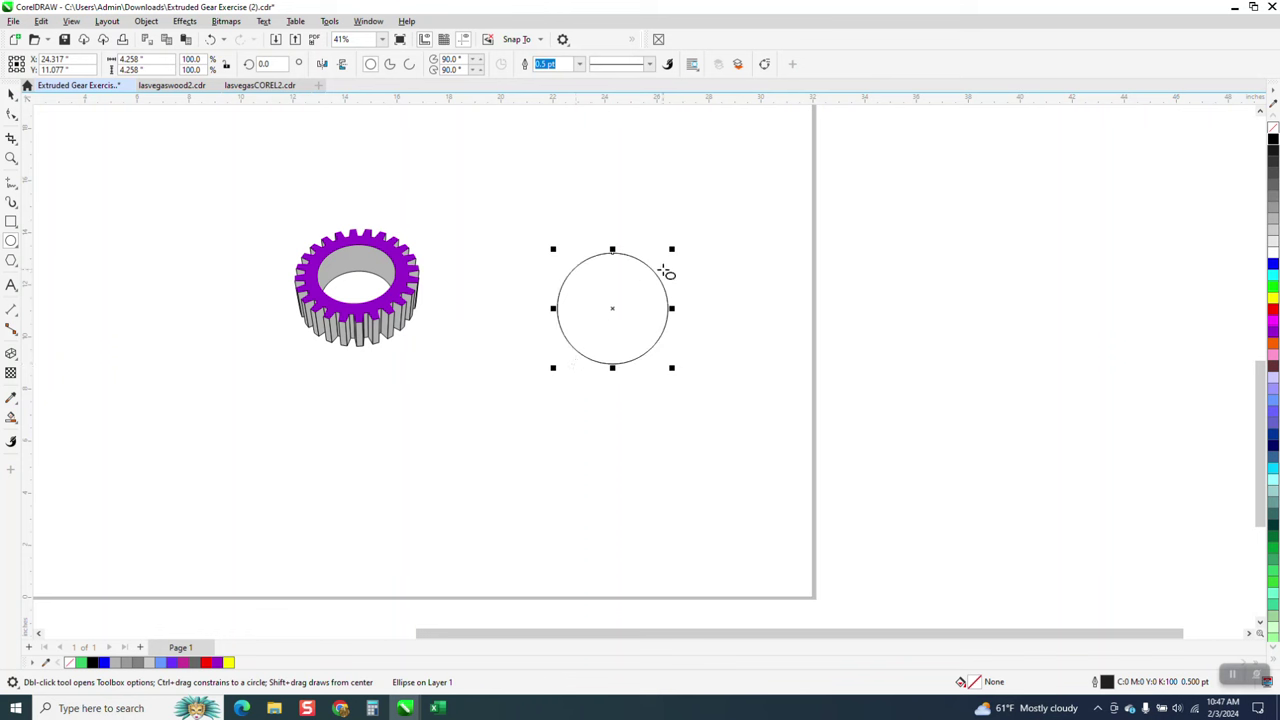
drag(671, 249, 648, 269)
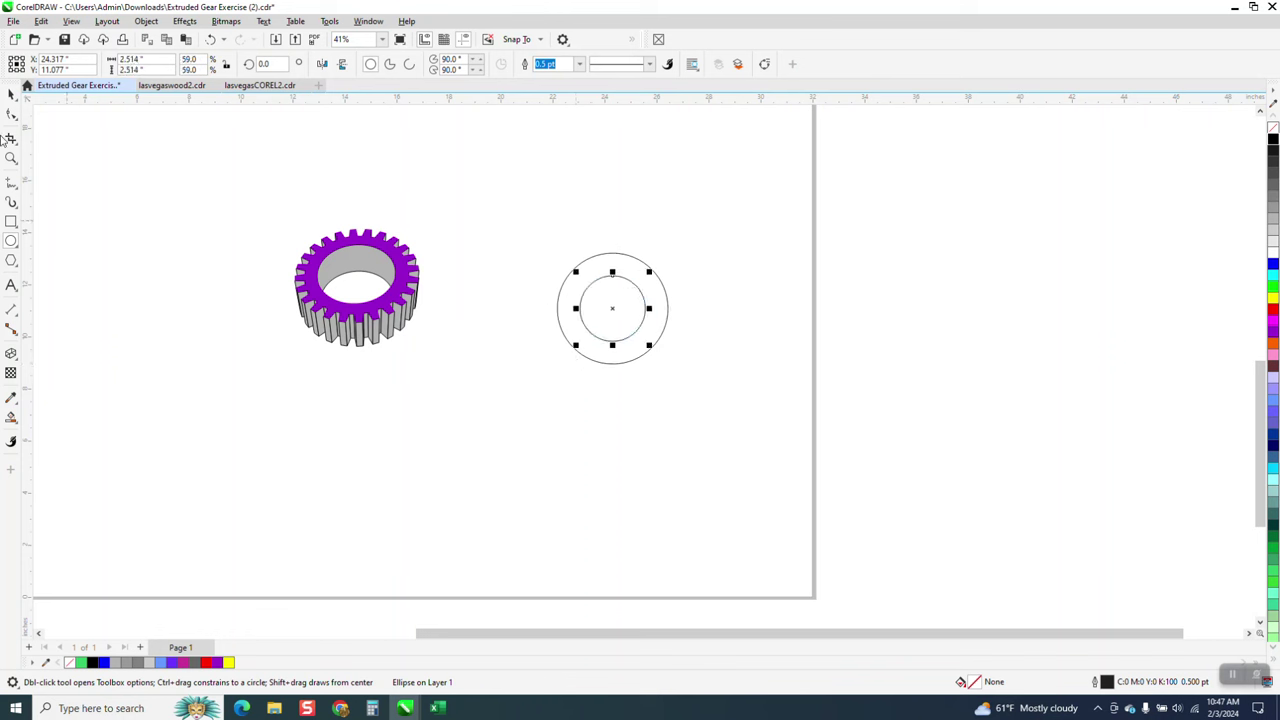
- Smart Fill the ring between the two circles grey and move it aside
click(16, 422)
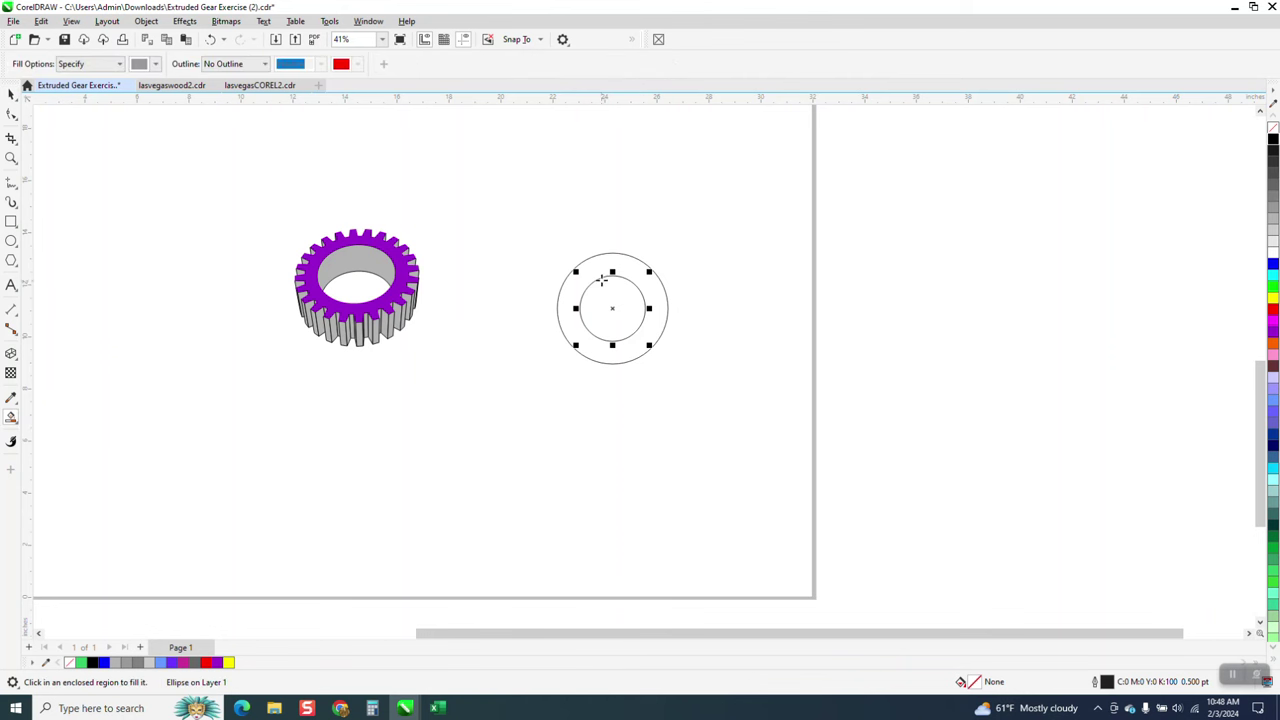
click(606, 270)
click(11, 93)
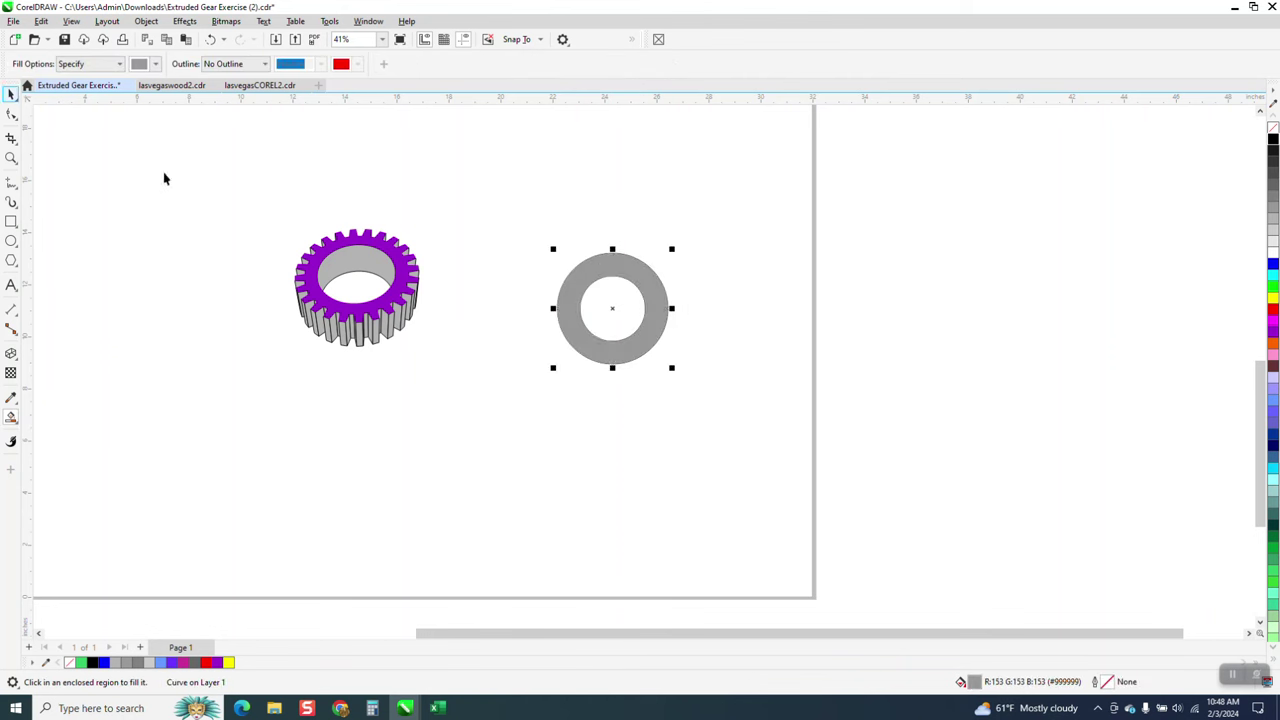
drag(616, 322, 540, 217)
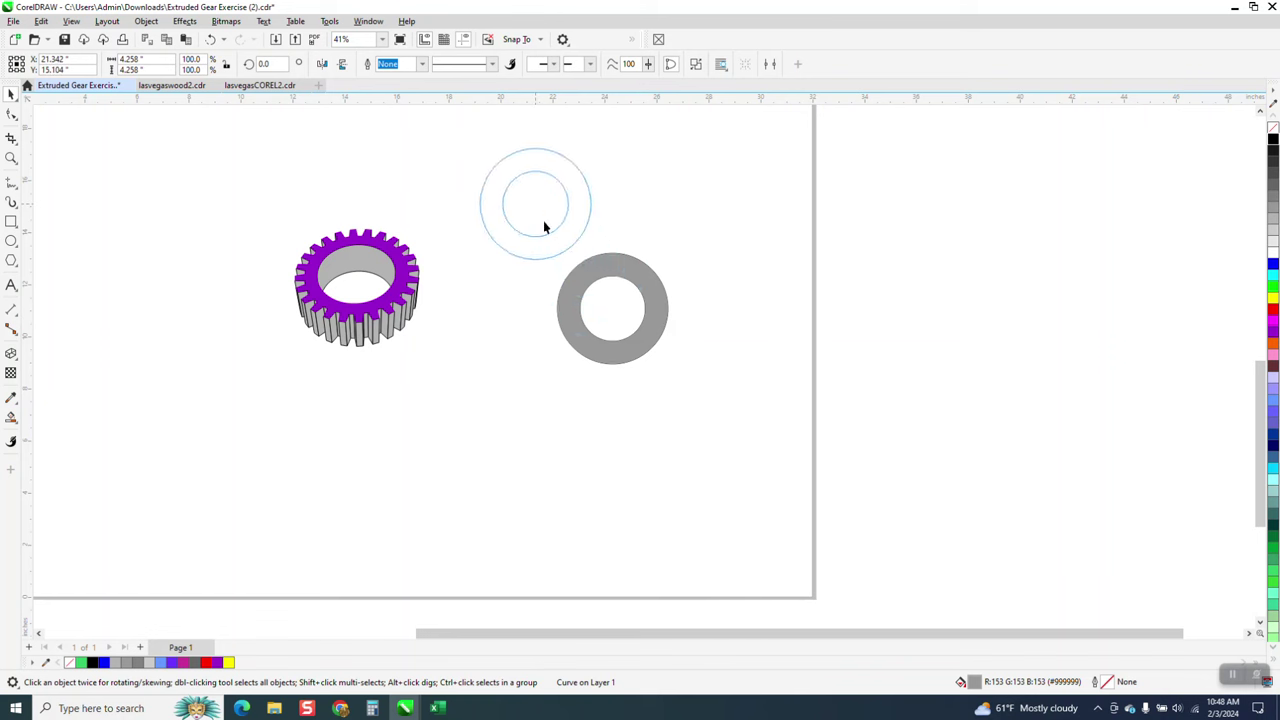
- Delete the outer and inner outline circles and return the grey ring beside the gear
click(660, 308)
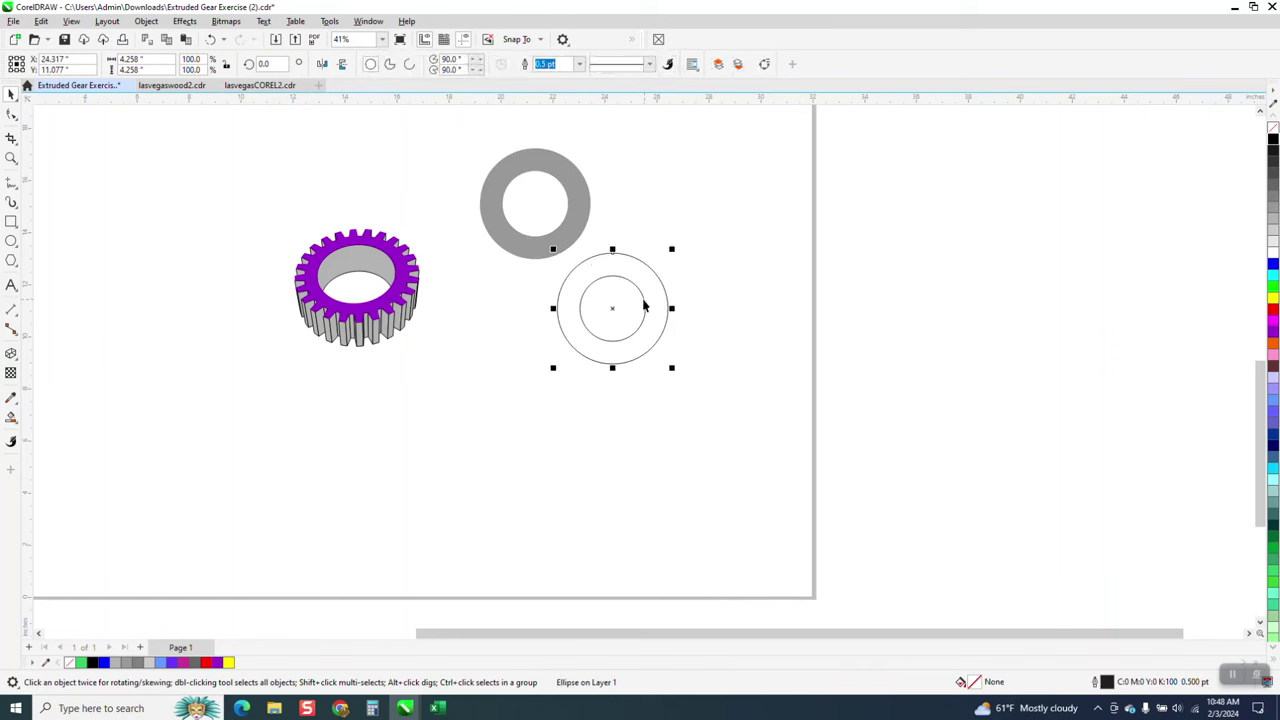
key(Delete)
click(641, 298)
key(Delete)
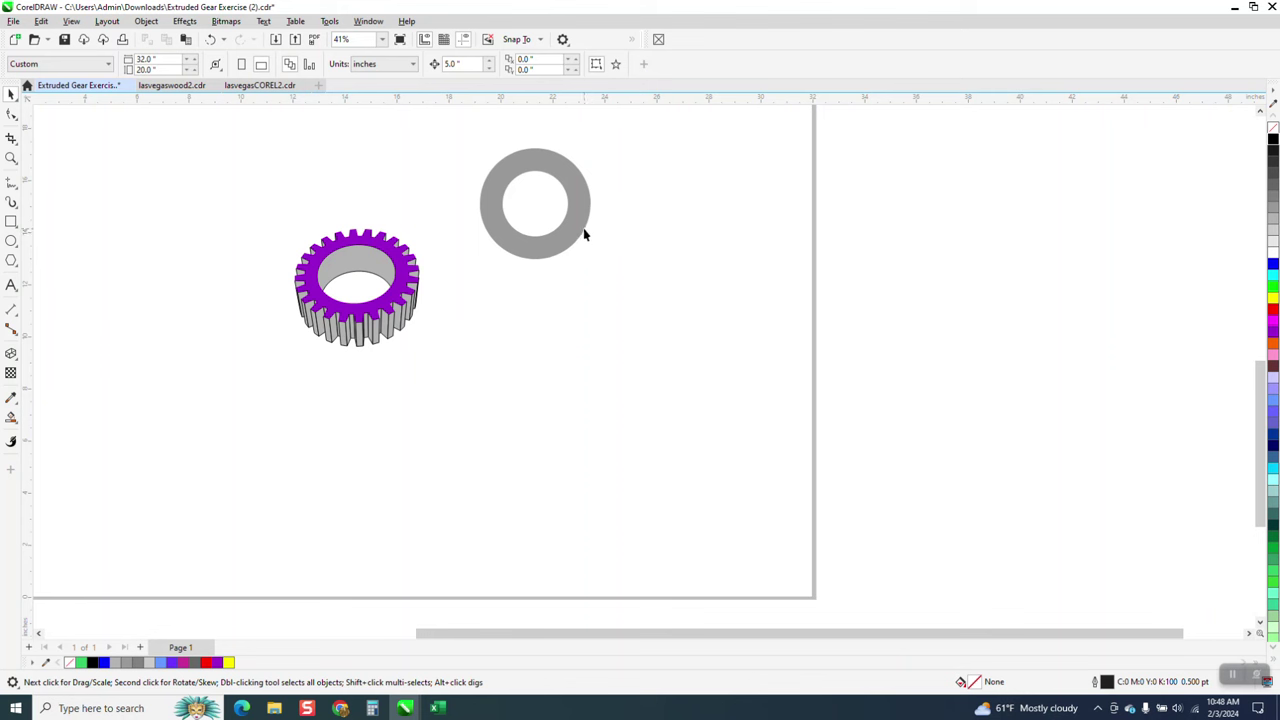
drag(585, 235, 599, 321)
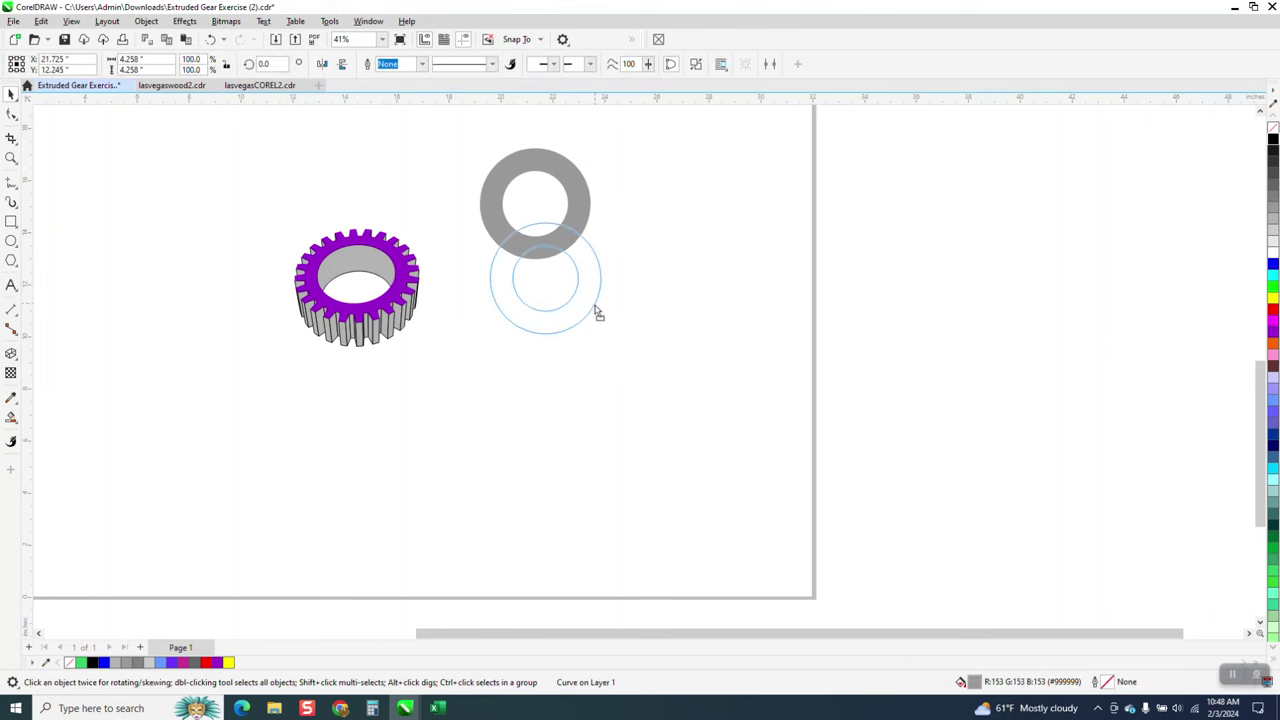
click(11, 353)
- Extrude the grey ring, rotate it in 3D, and make the depth shallower
drag(548, 330, 502, 417)
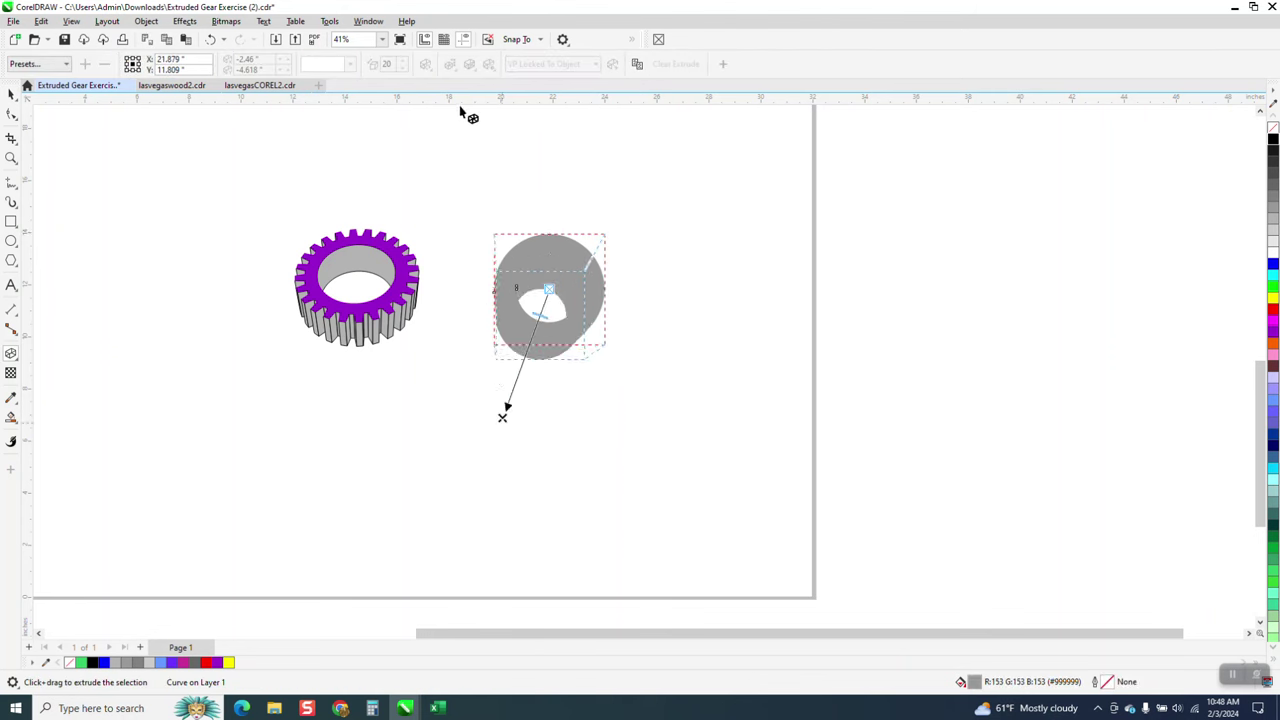
click(426, 64)
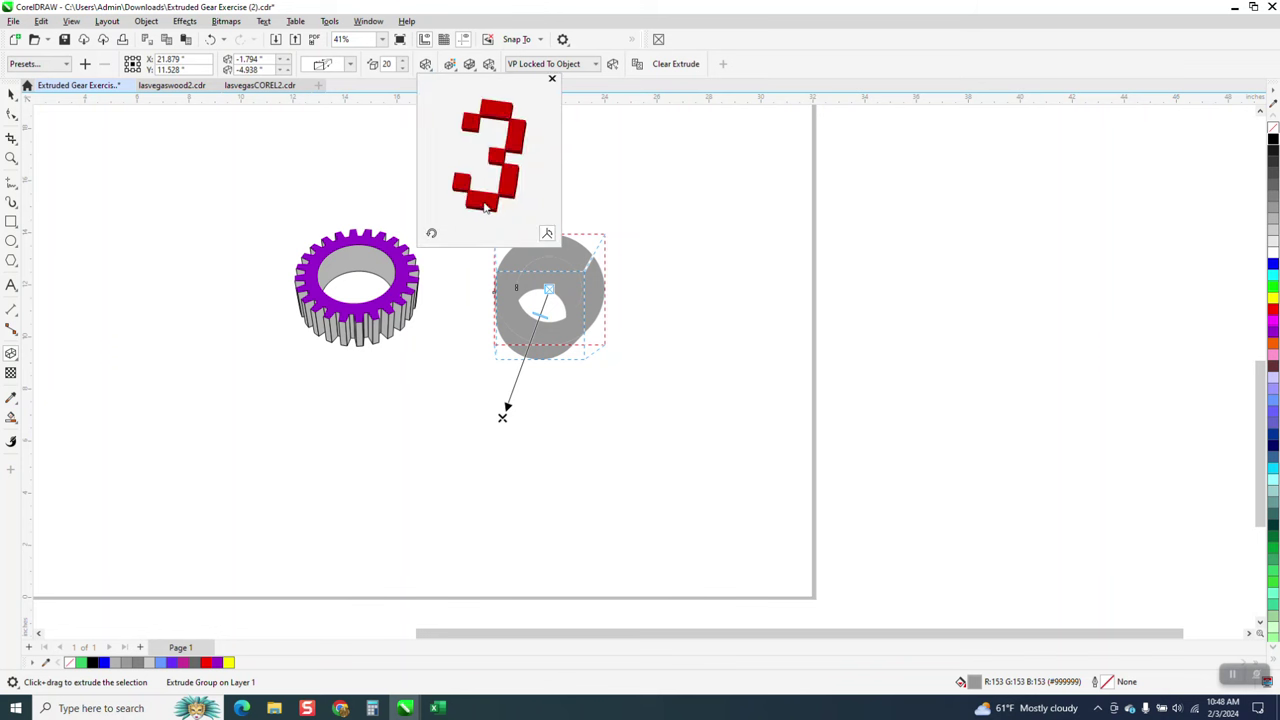
drag(499, 214, 476, 196)
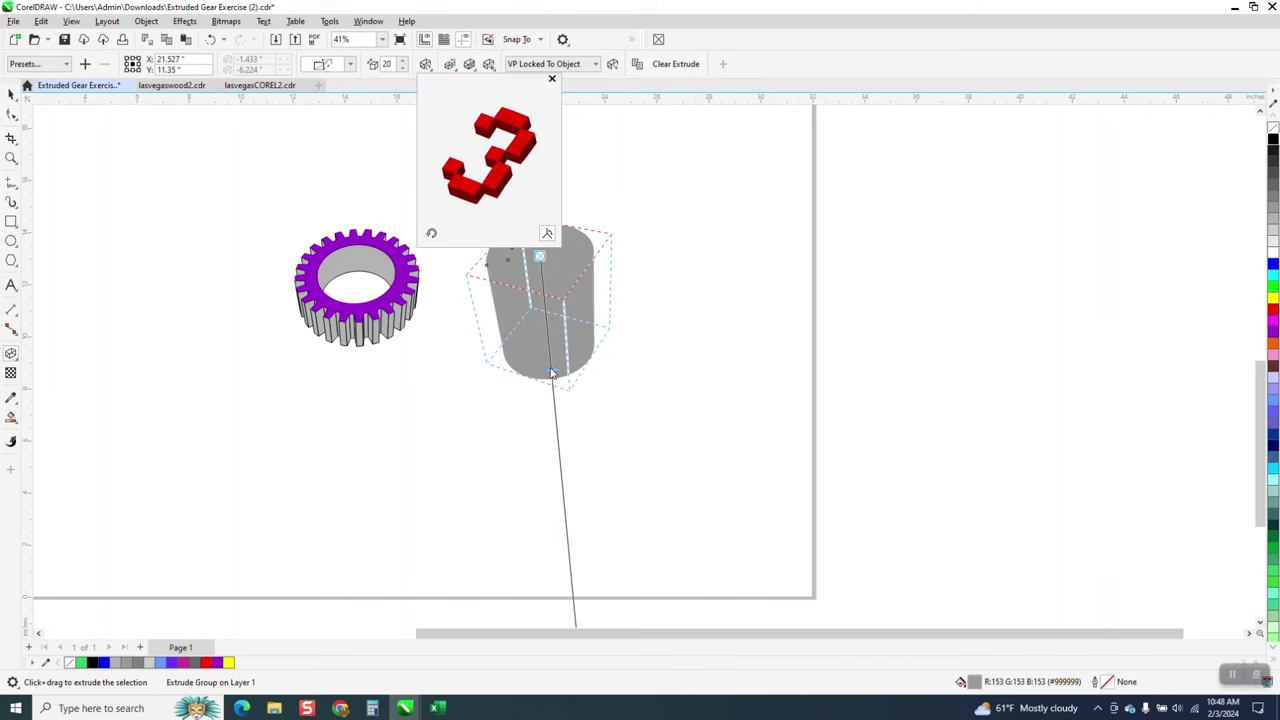
drag(552, 373, 548, 300)
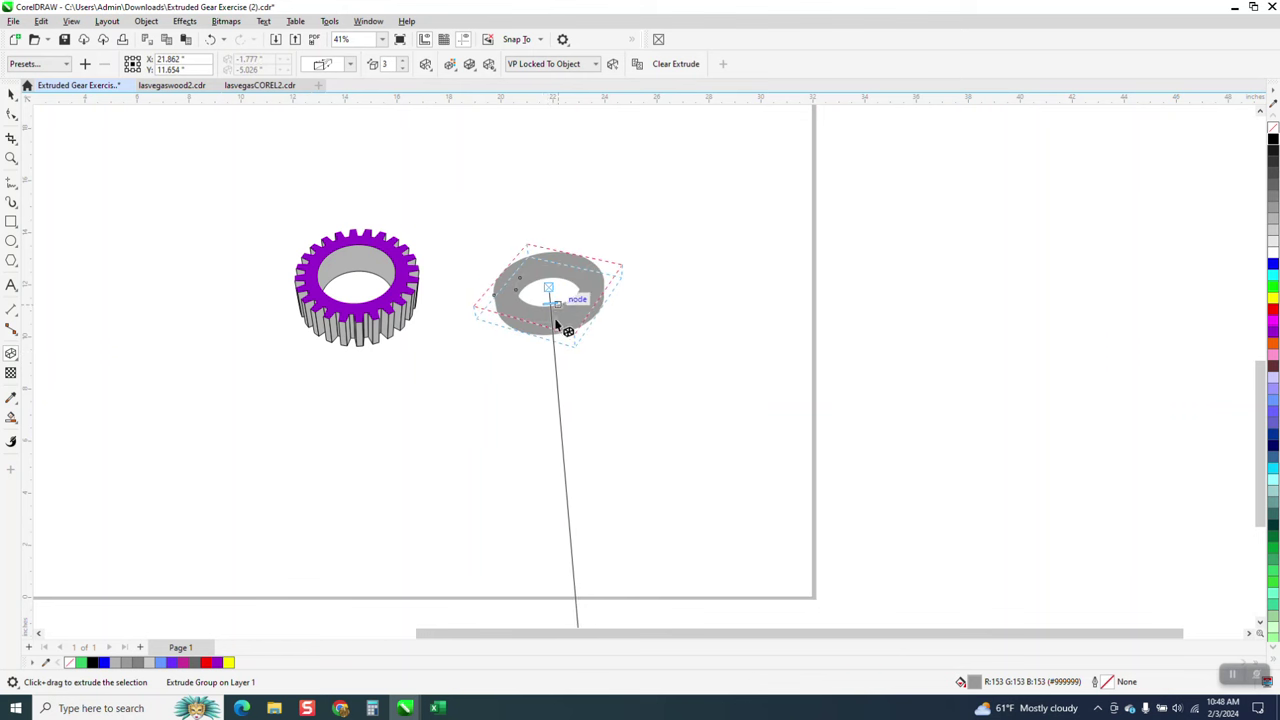
- Zoom in on the extruded ring and select the whole extrude group
click(11, 157)
drag(445, 225, 780, 398)
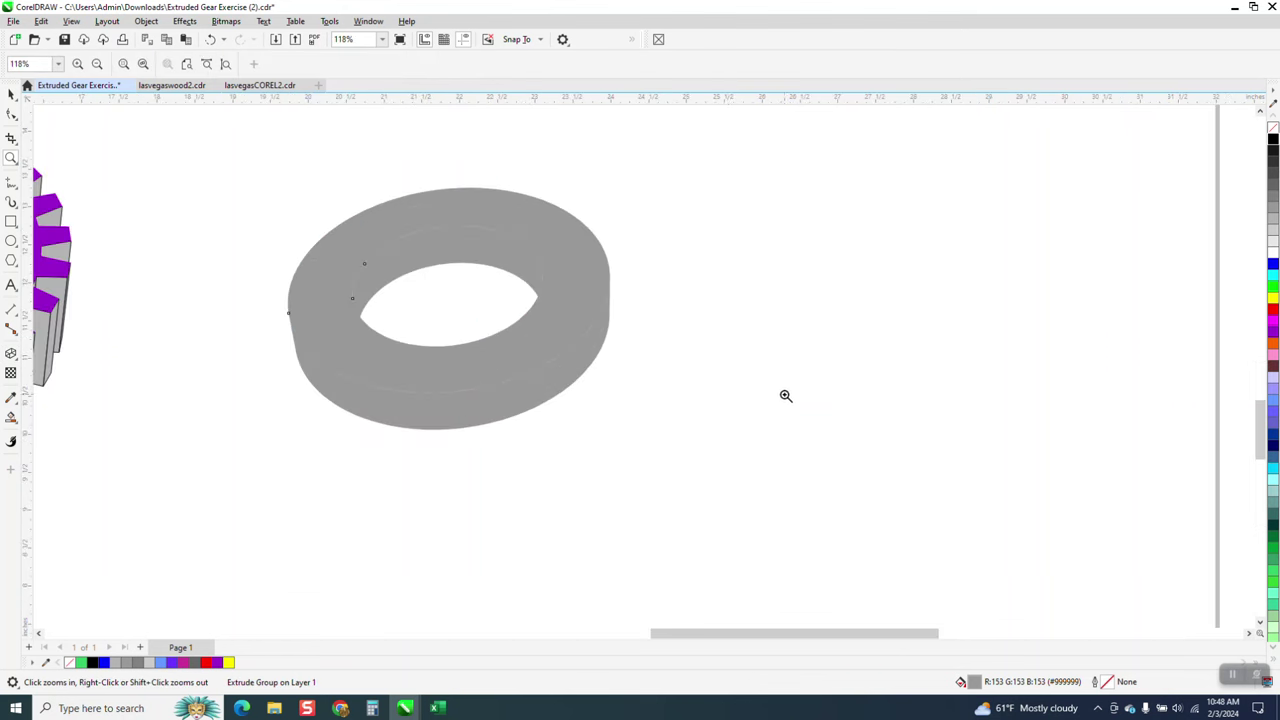
click(7, 95)
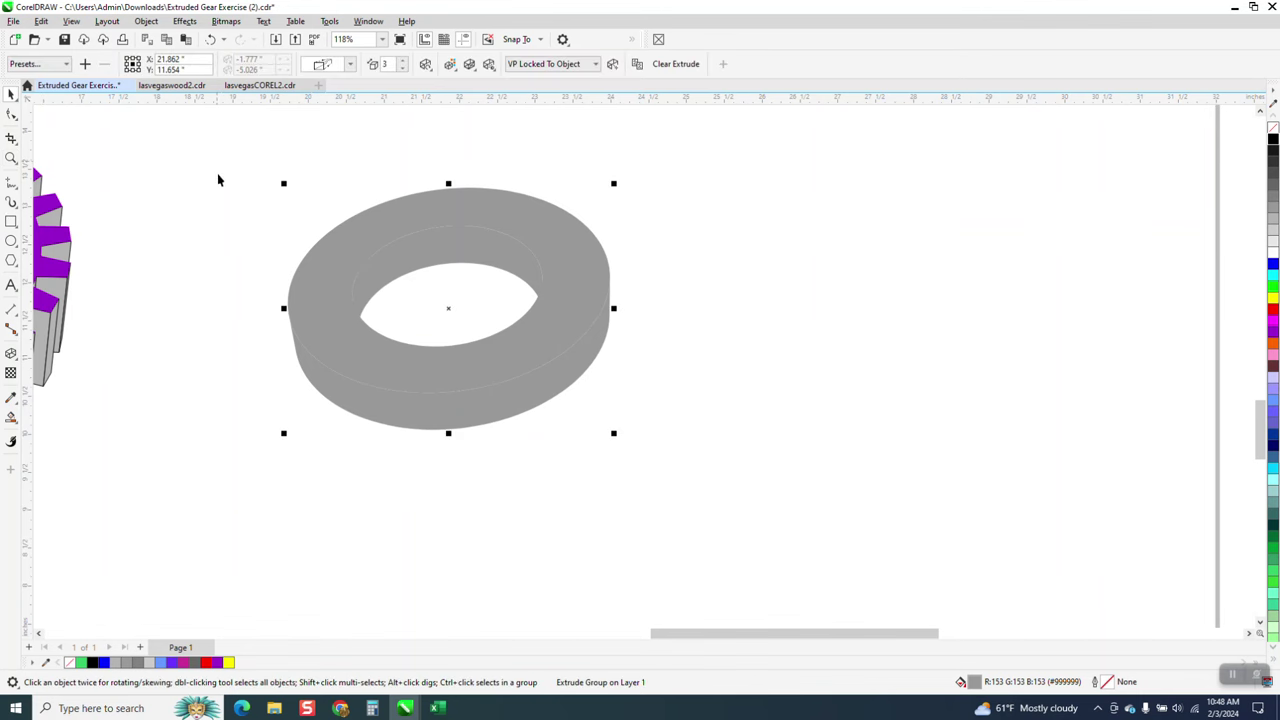
drag(217, 173, 971, 603)
click(146, 21)
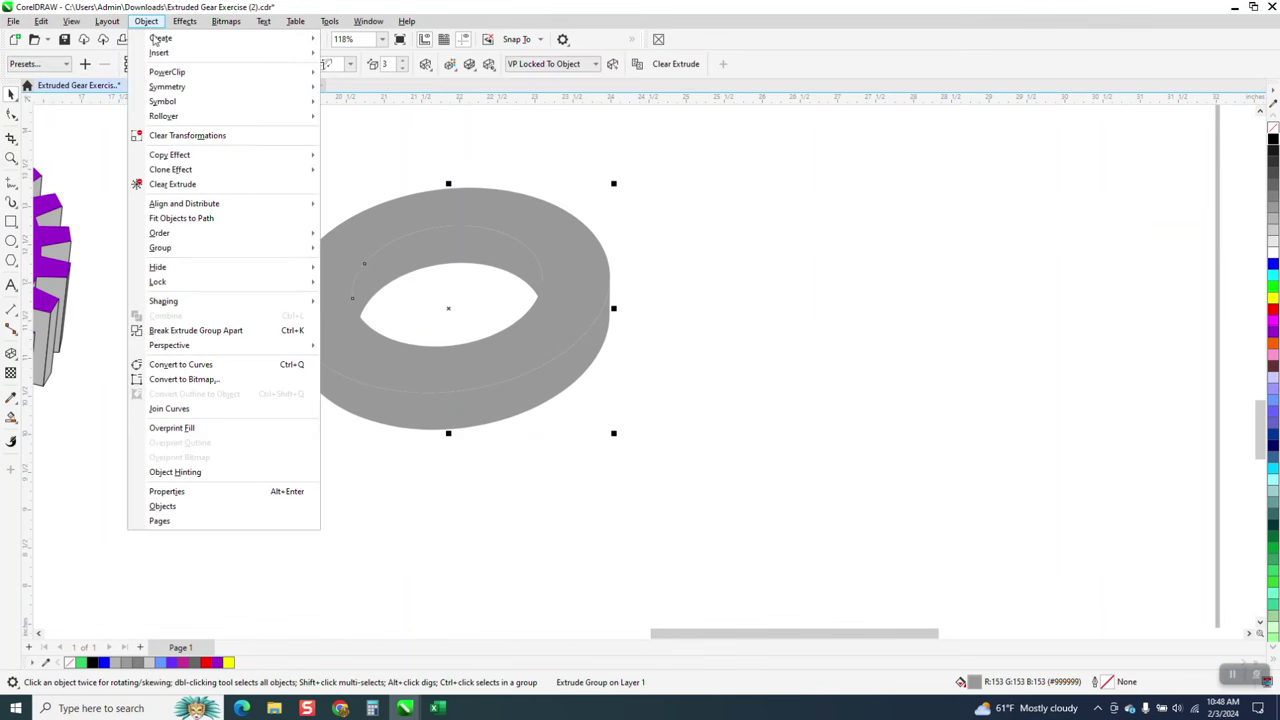
- Break the ring's extrusion apart, color the side pieces black, and shift them 5 inches right
click(198, 331)
click(155, 177)
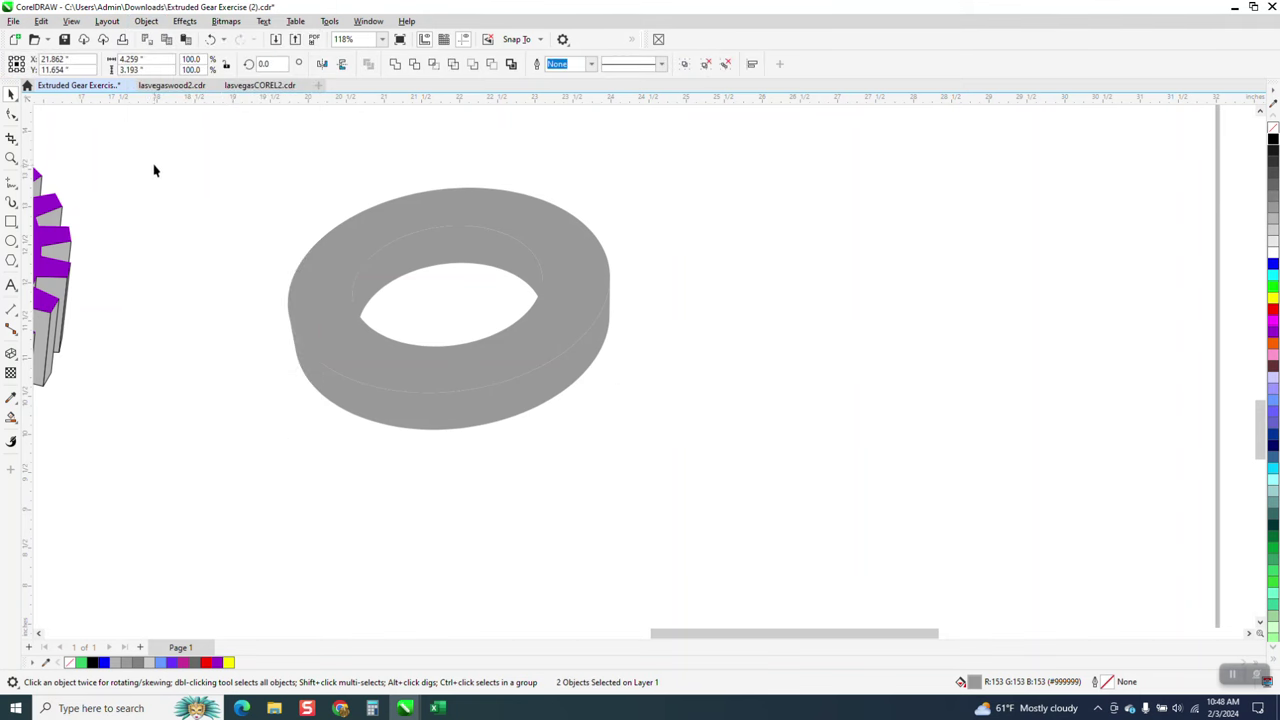
click(493, 418)
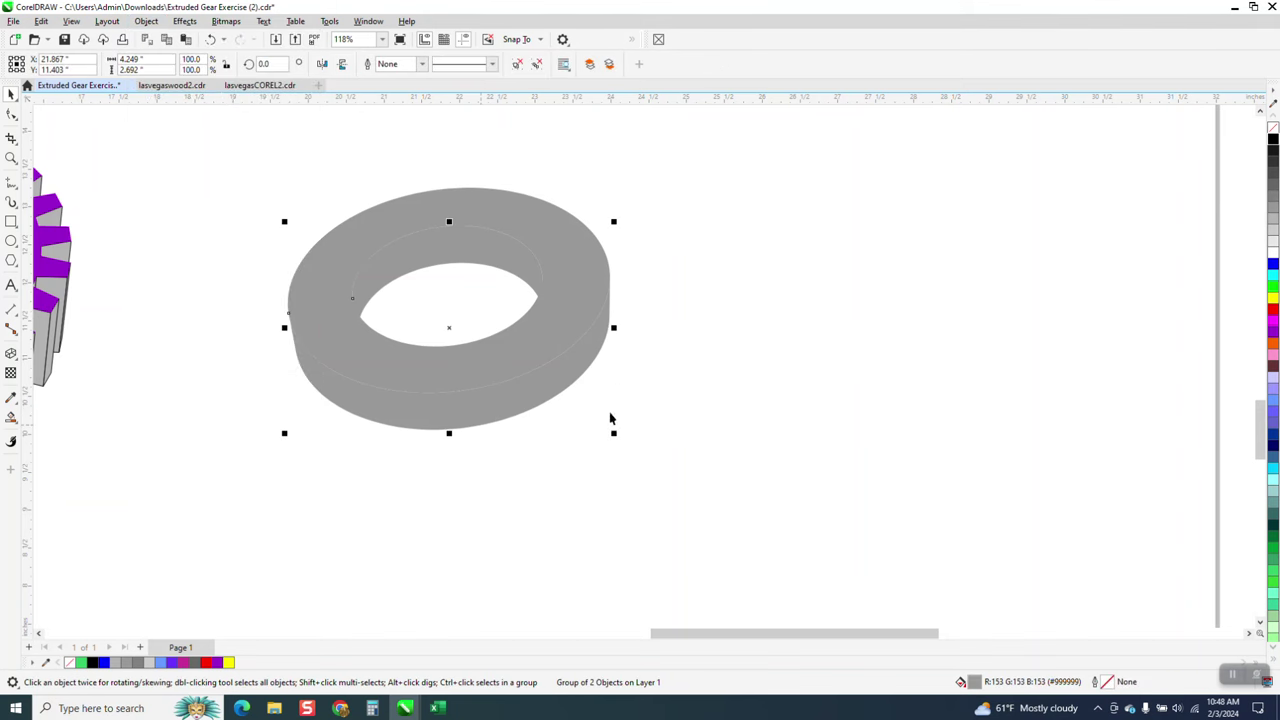
click(1273, 141)
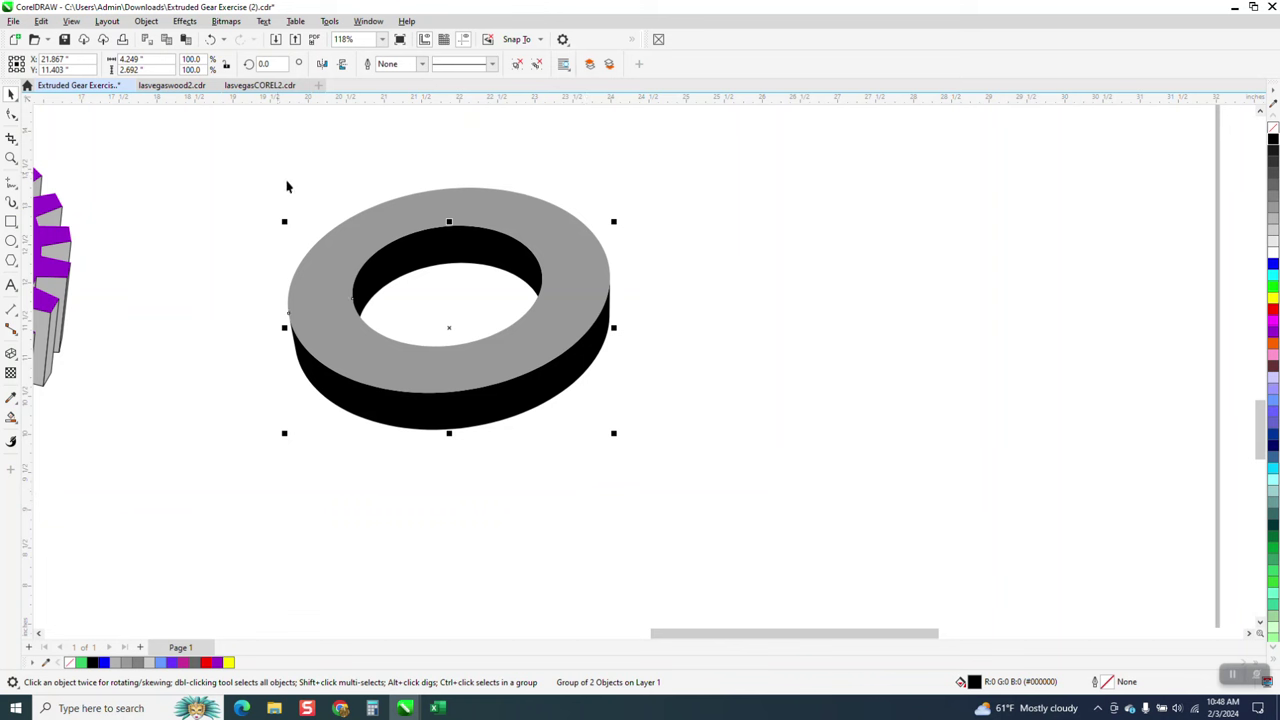
key(Right)
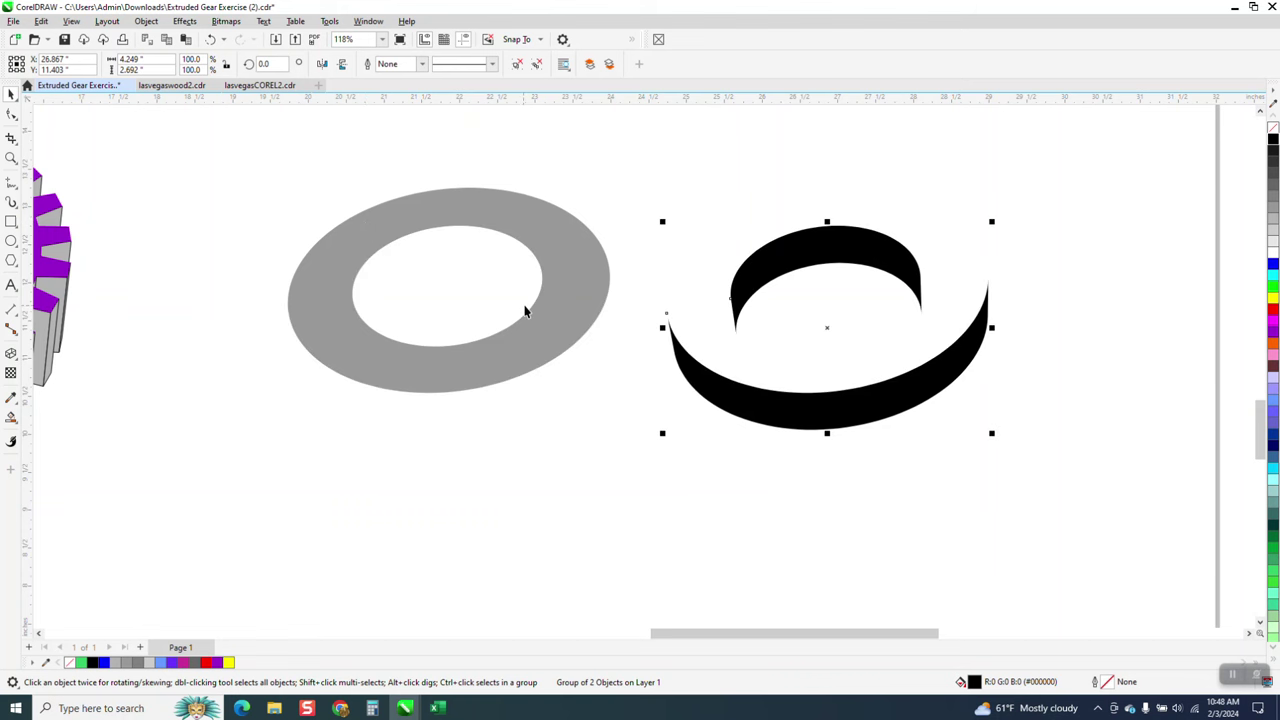
click(146, 21)
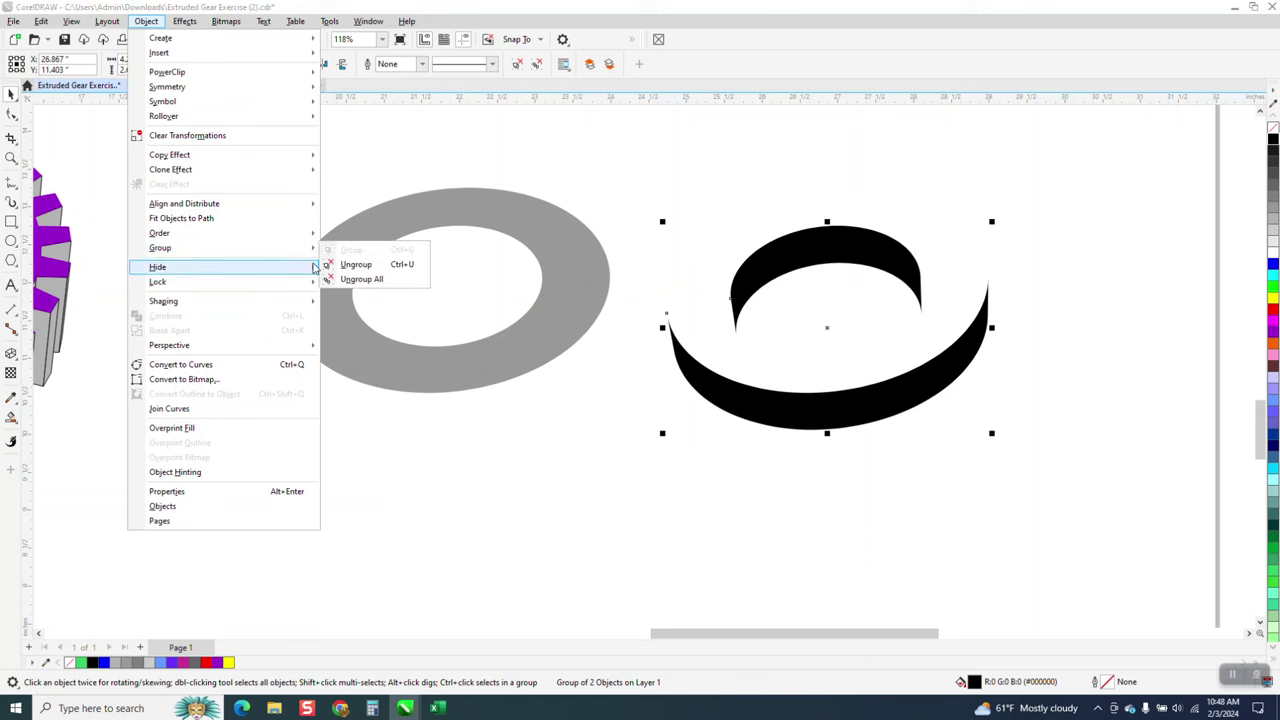
- Ungroup the black side pieces and select the outer side band
click(362, 250)
click(614, 317)
click(809, 415)
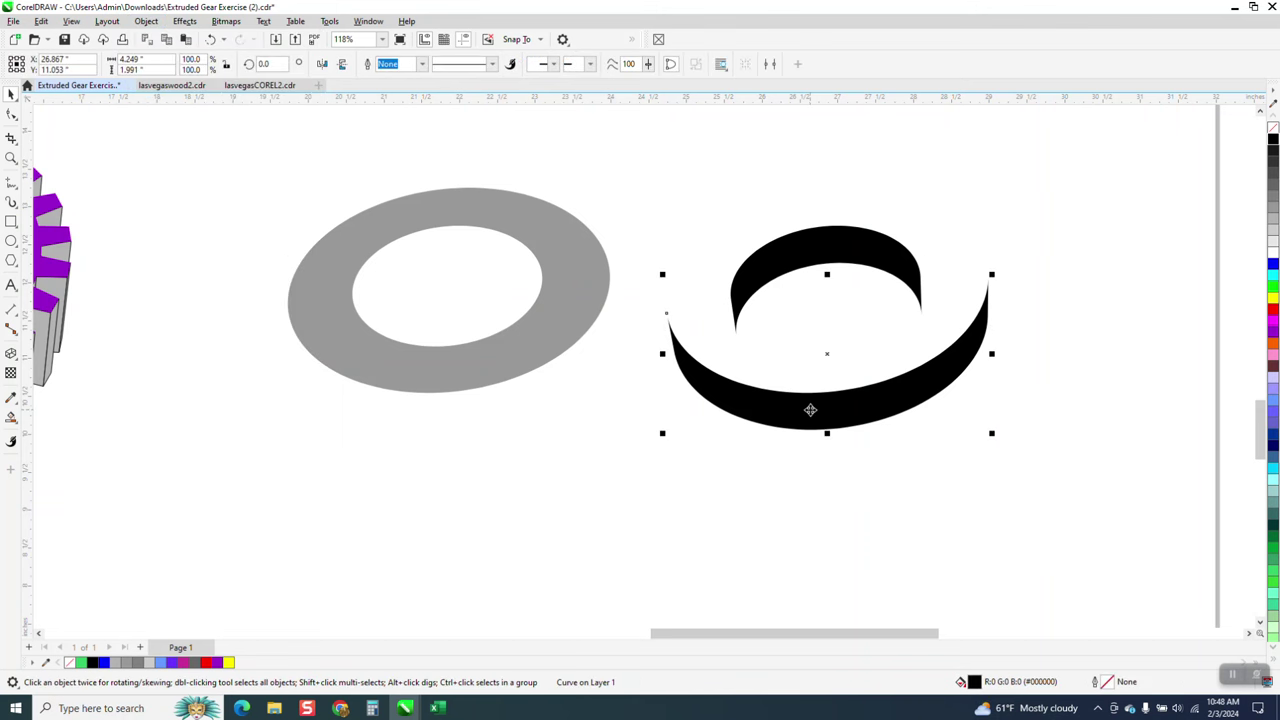
- Give the outer band a black-to-grey-to-black Interactive Fill gradient, then deselect
click(12, 420)
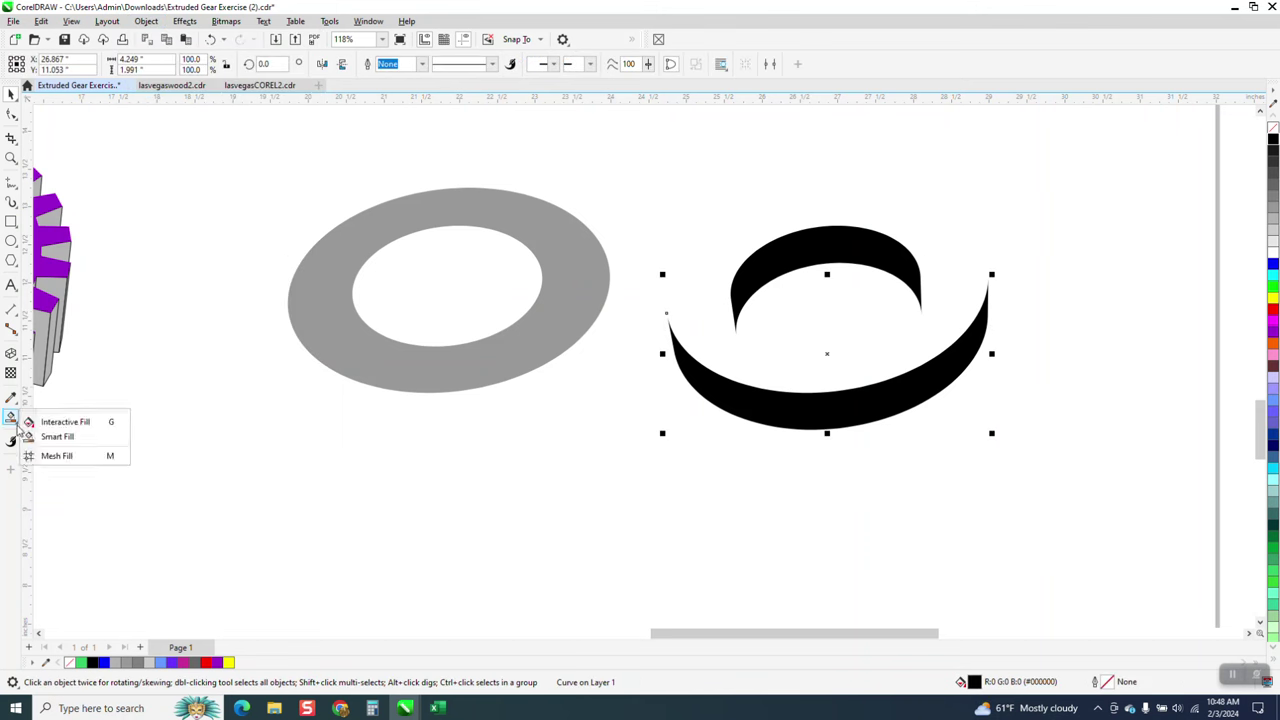
click(52, 428)
drag(820, 412, 980, 350)
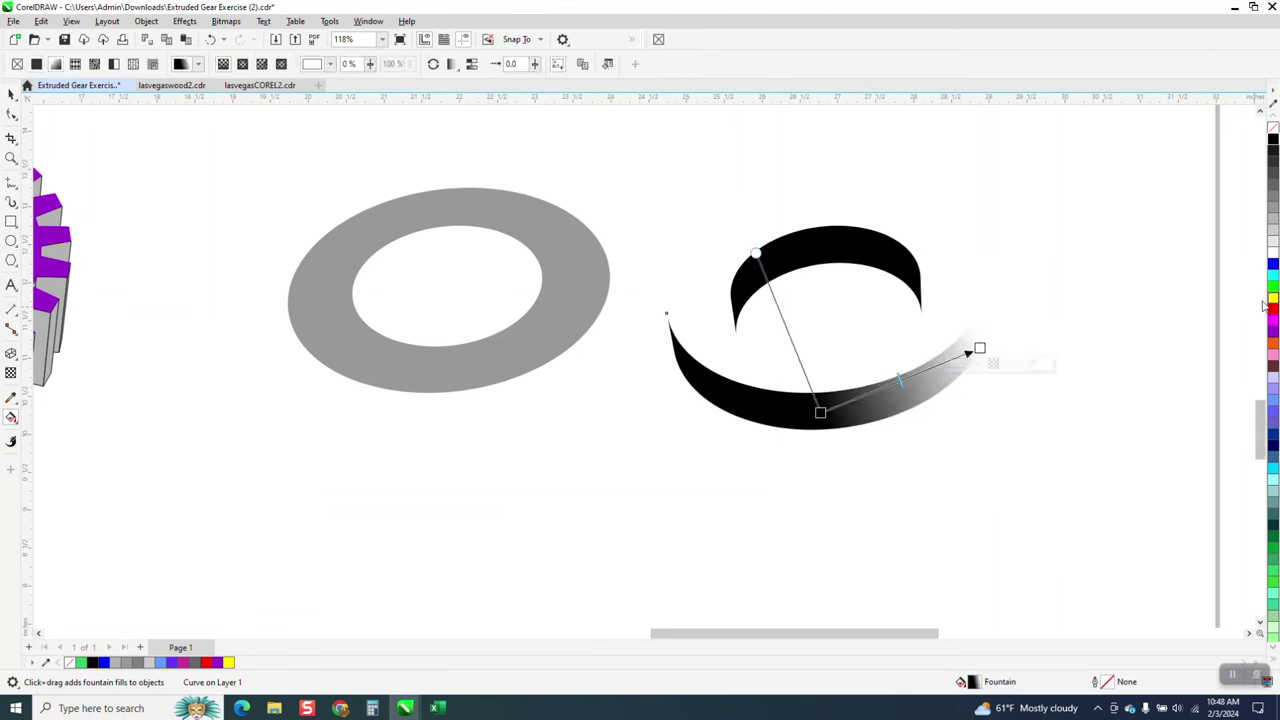
drag(820, 412, 700, 395)
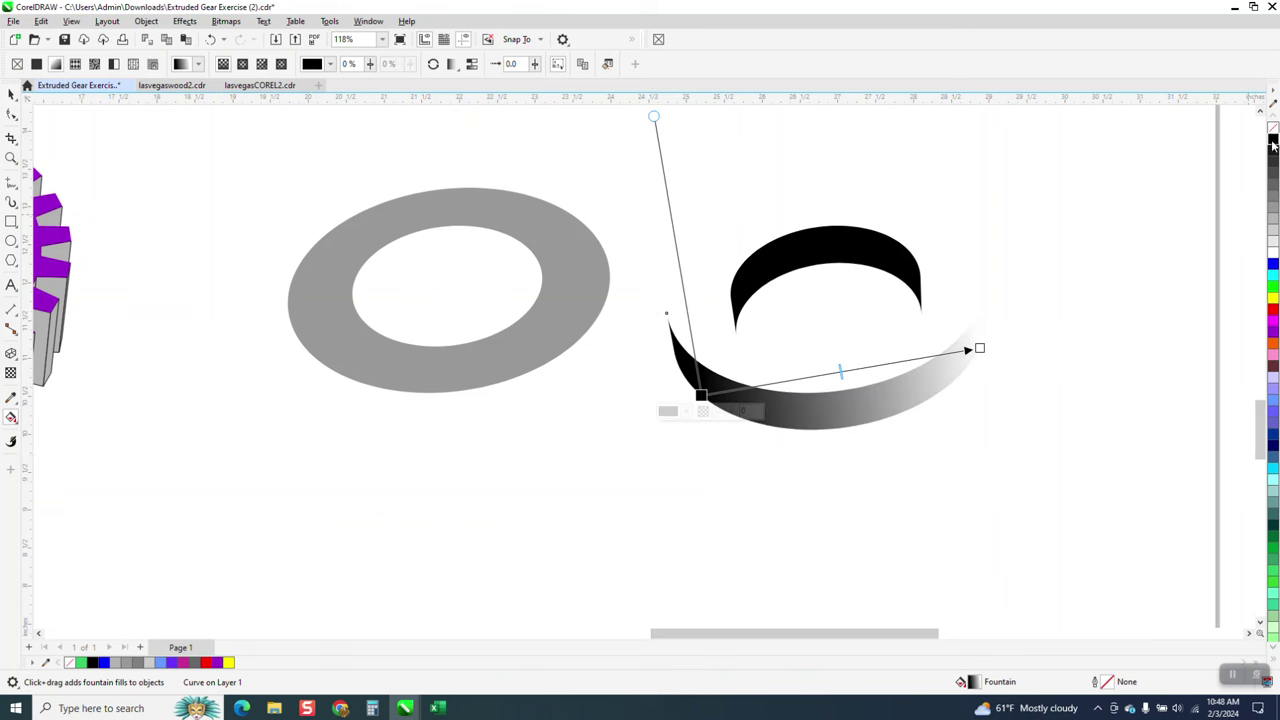
drag(1273, 140, 979, 348)
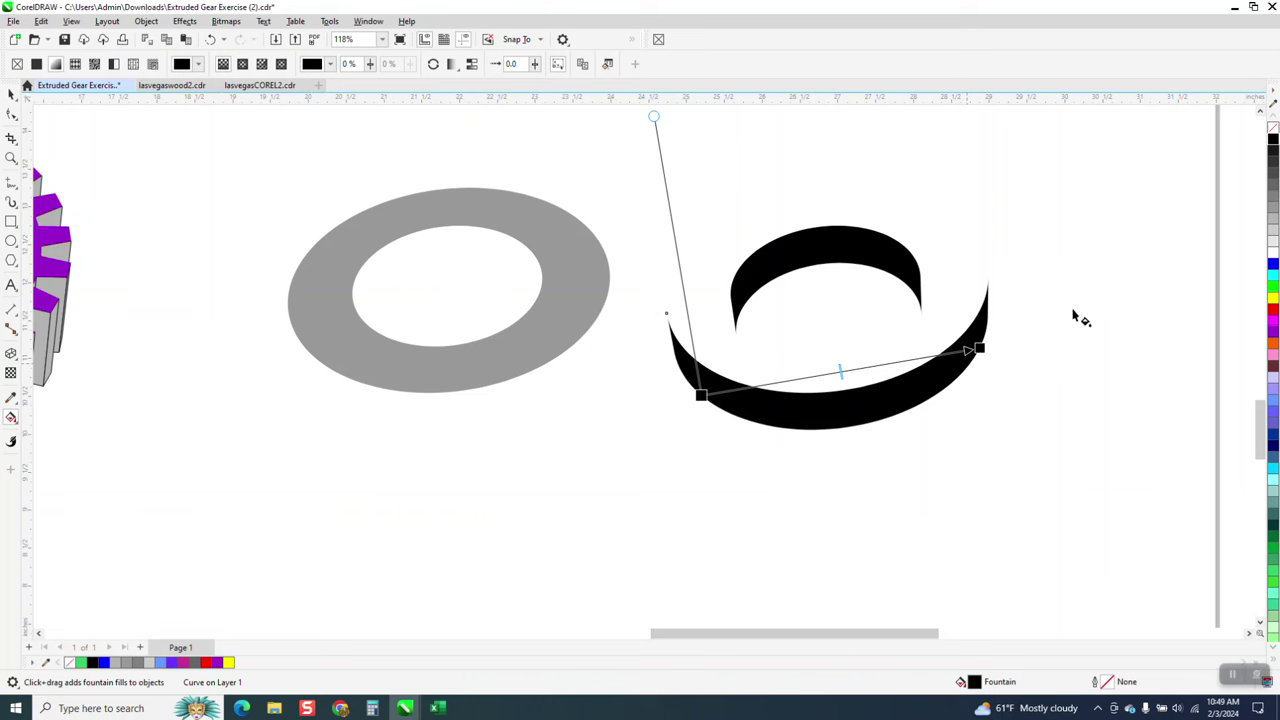
drag(1275, 225, 857, 375)
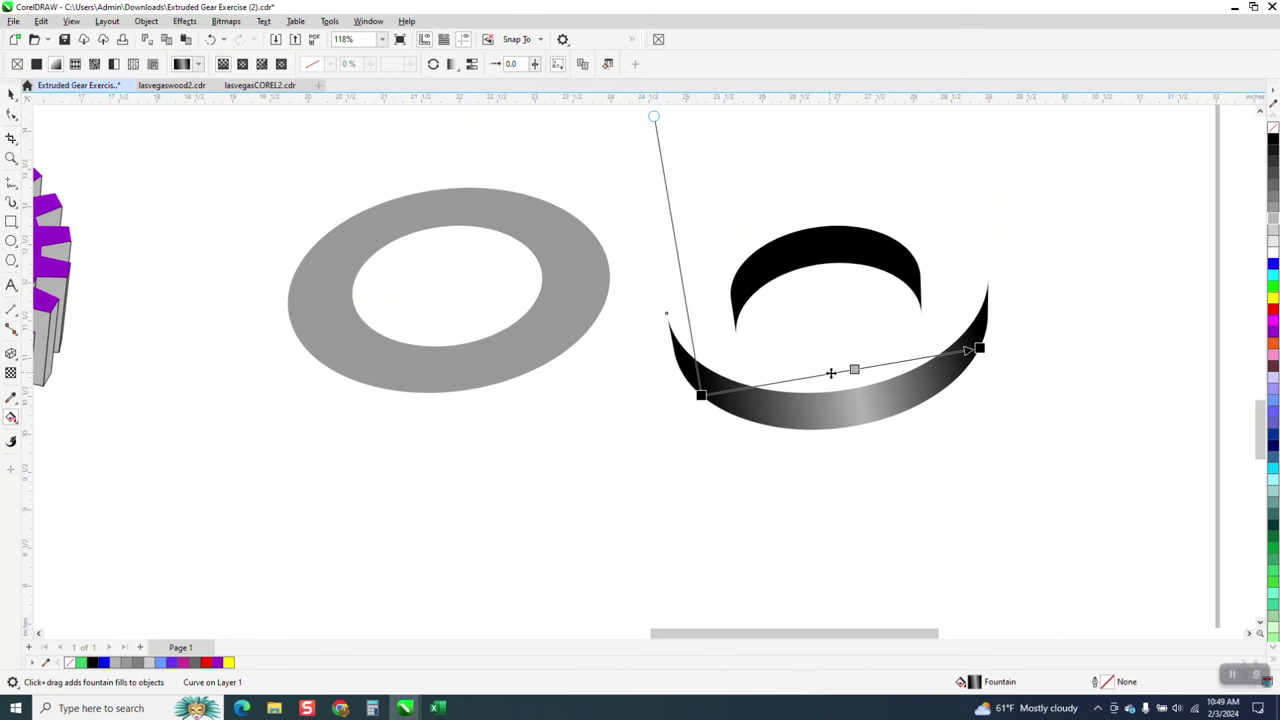
click(11, 94)
key(space)
click(862, 458)
click(848, 409)
key(c)
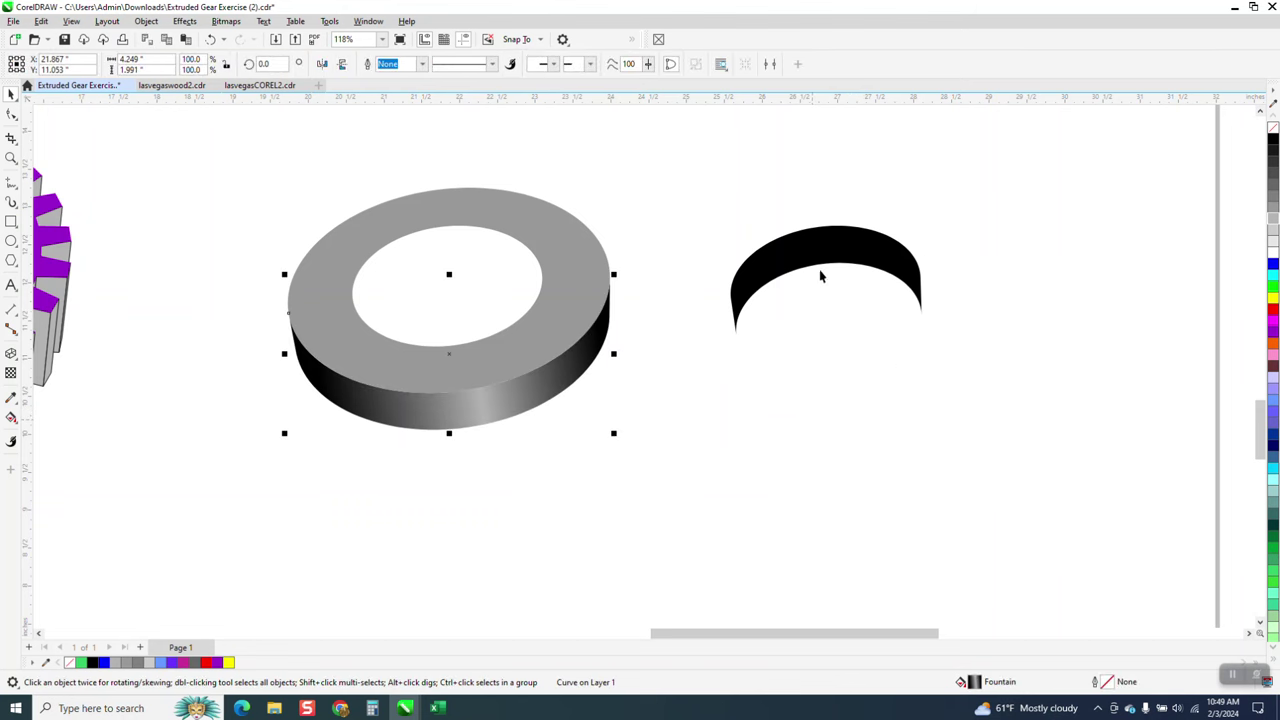
click(819, 269)
key(c)
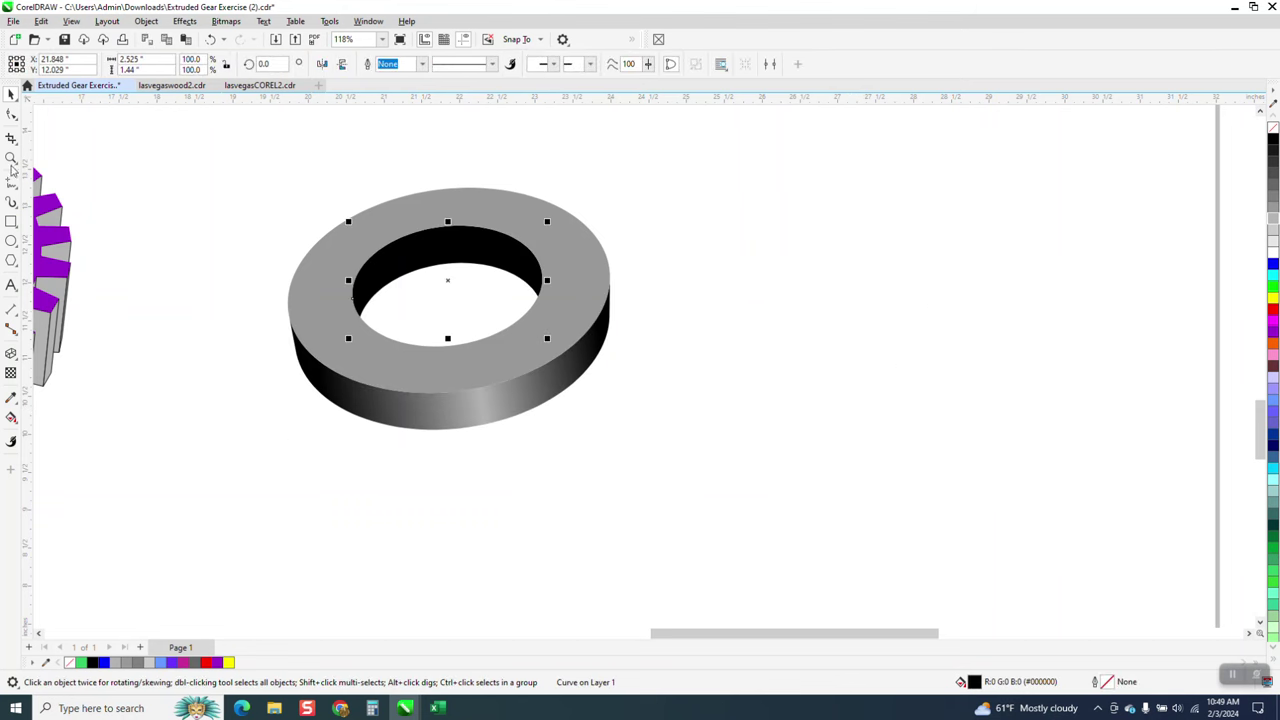
click(11, 158)
drag(149, 180, 785, 528)
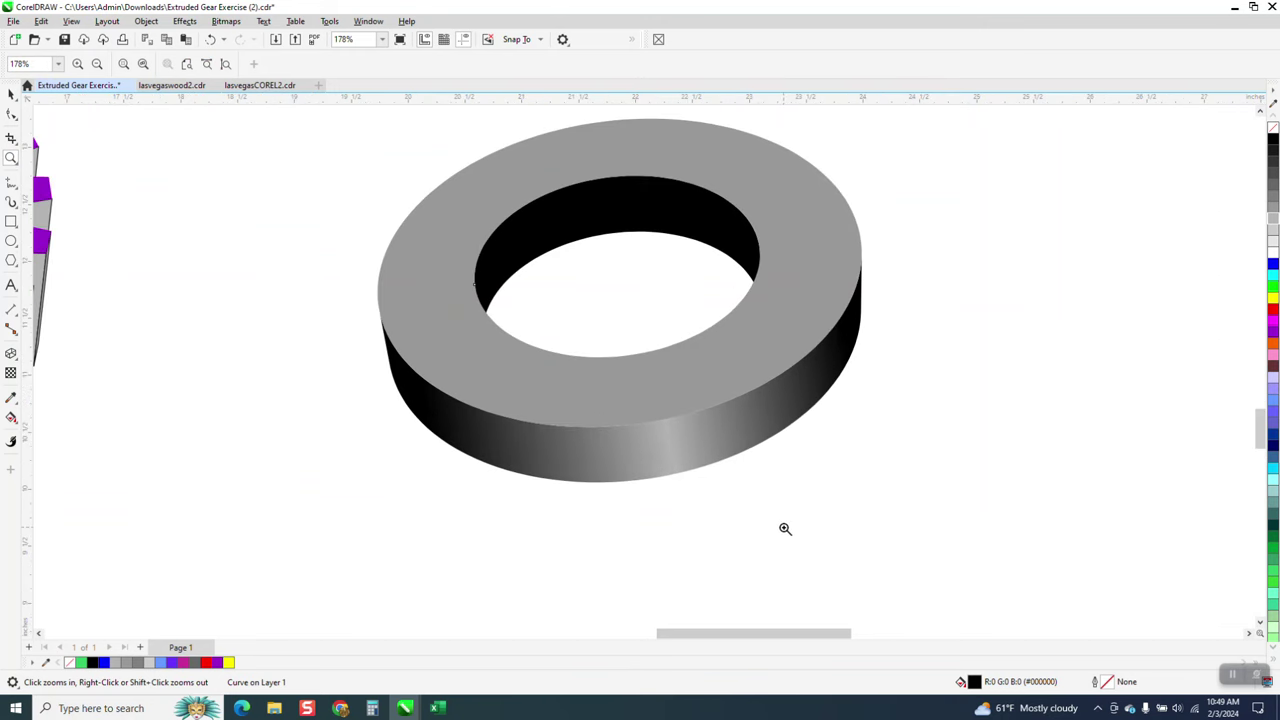
scroll(488, 357, down, 2)
scroll(488, 357, down, 1)
scroll(488, 357, down, 2)
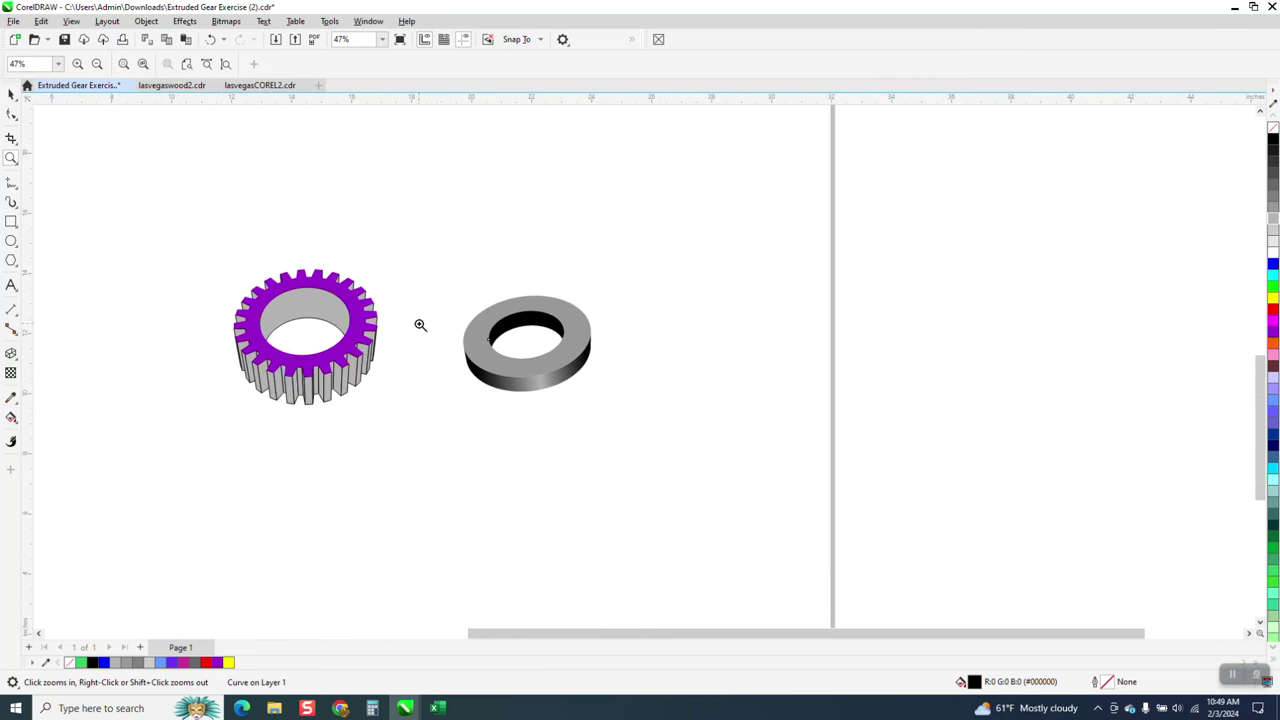
drag(160, 198, 743, 517)
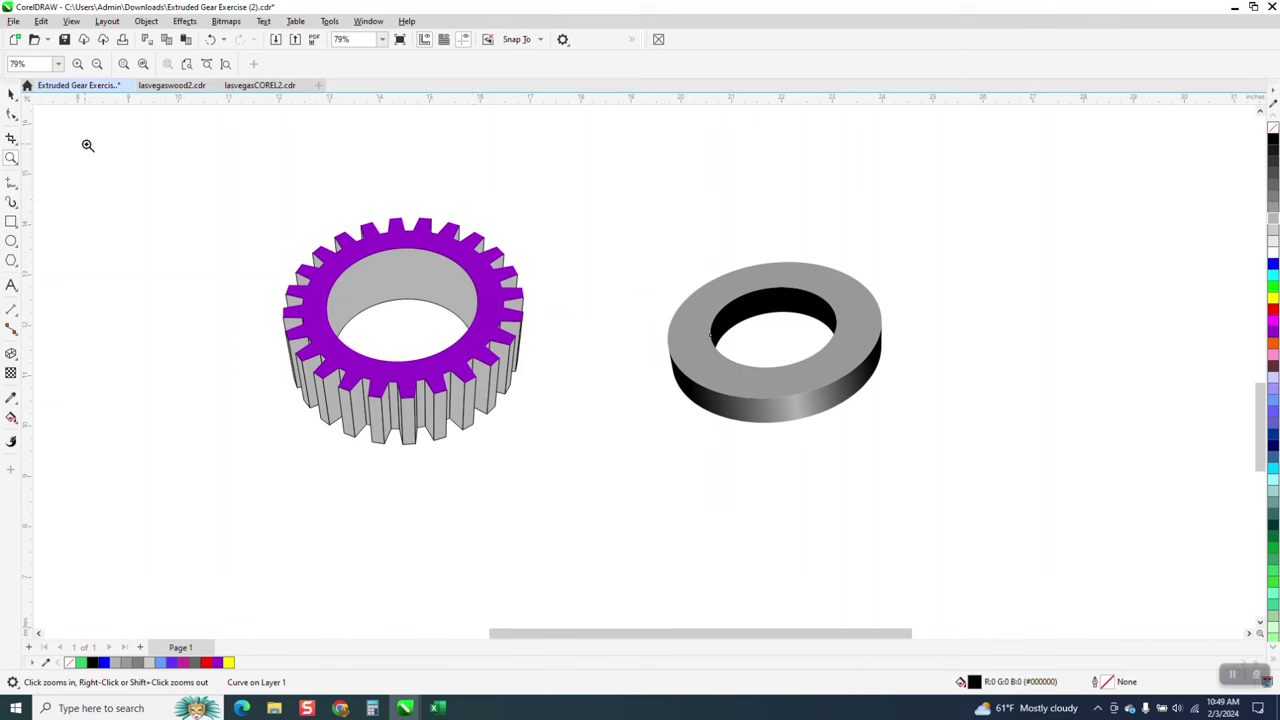
click(11, 94)
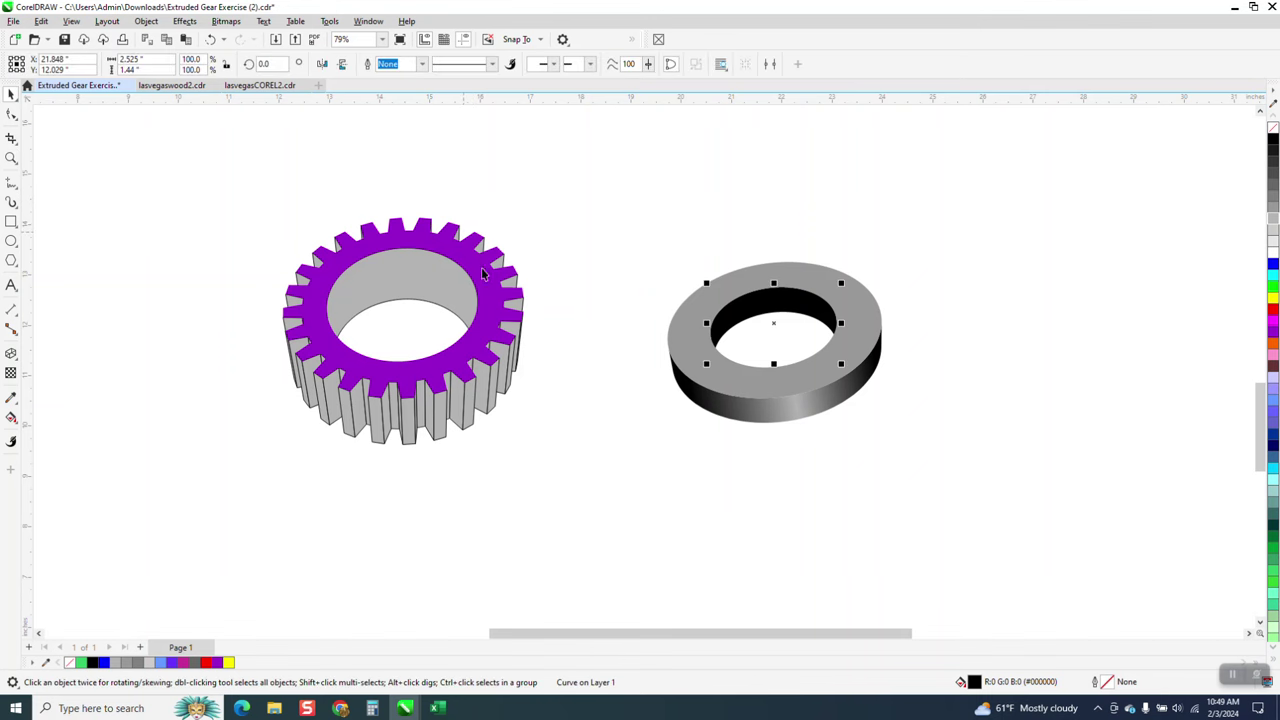
scroll(482, 273, down, 2)
scroll(517, 300, down, 2)
- Move the flat purple gear onto the page's top edge and reselect it
scroll(650, 190, down, 1)
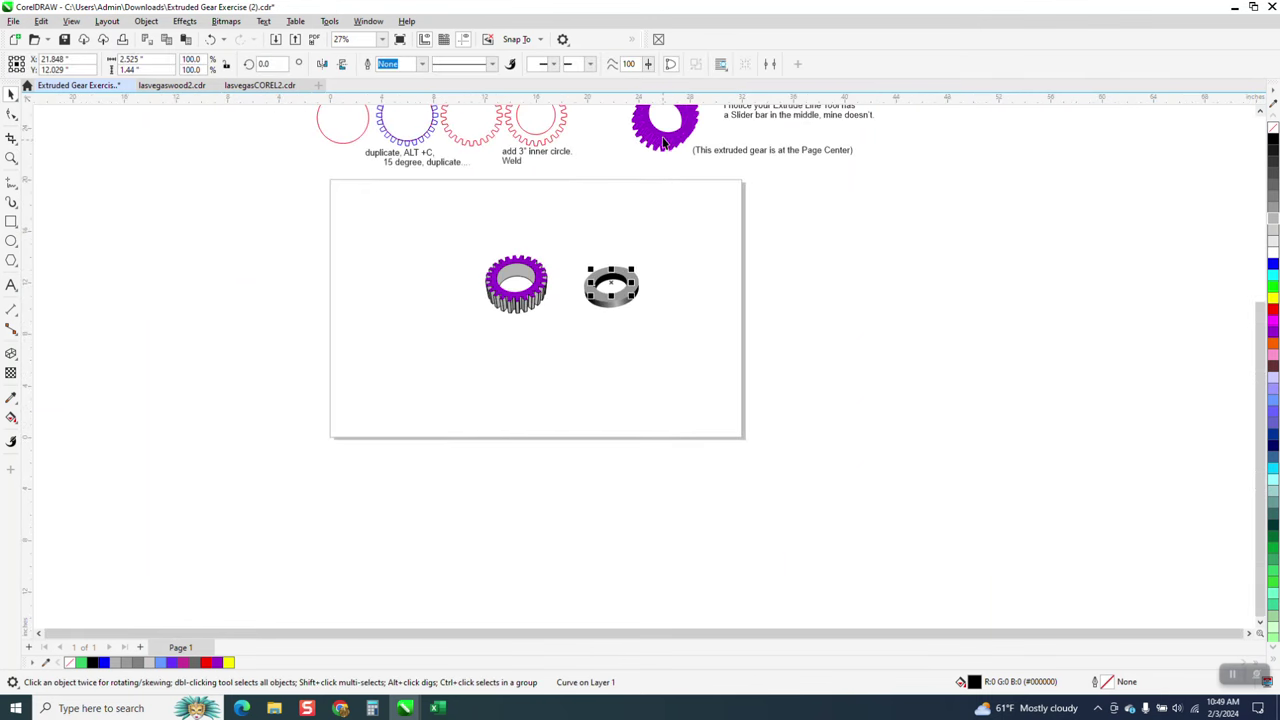
drag(663, 142, 653, 224)
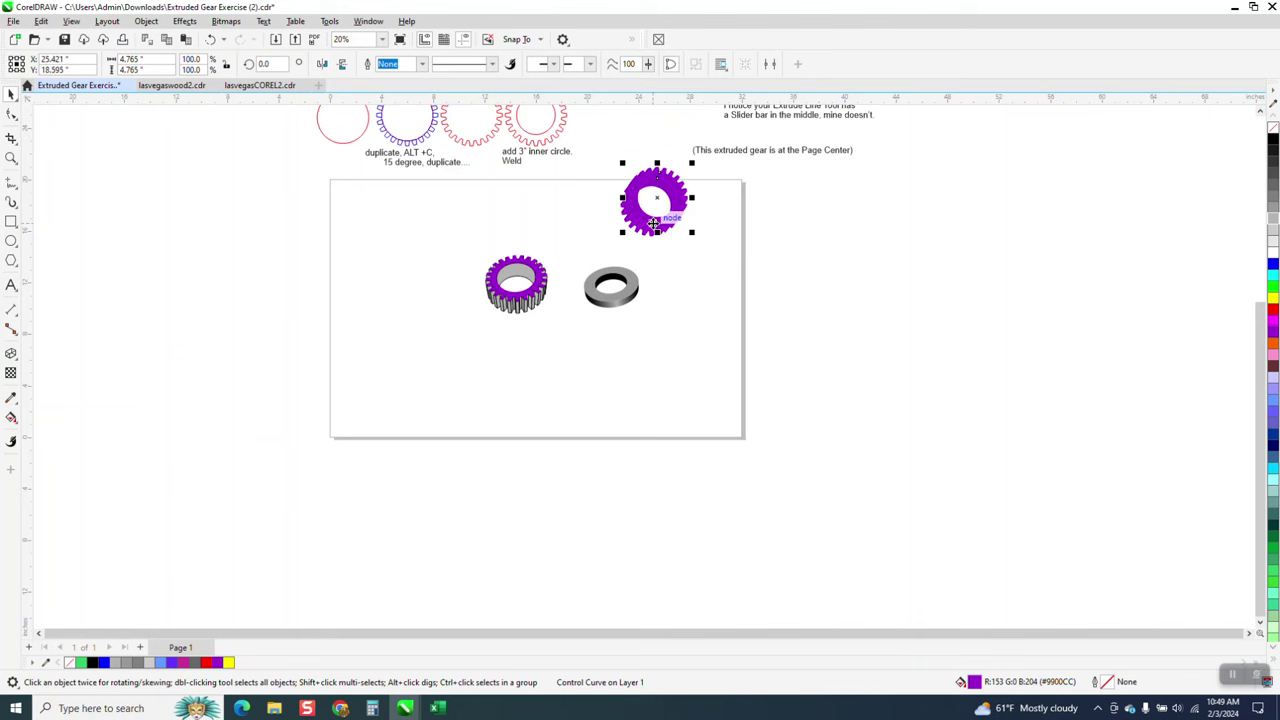
scroll(653, 224, up, 1)
key(Escape)
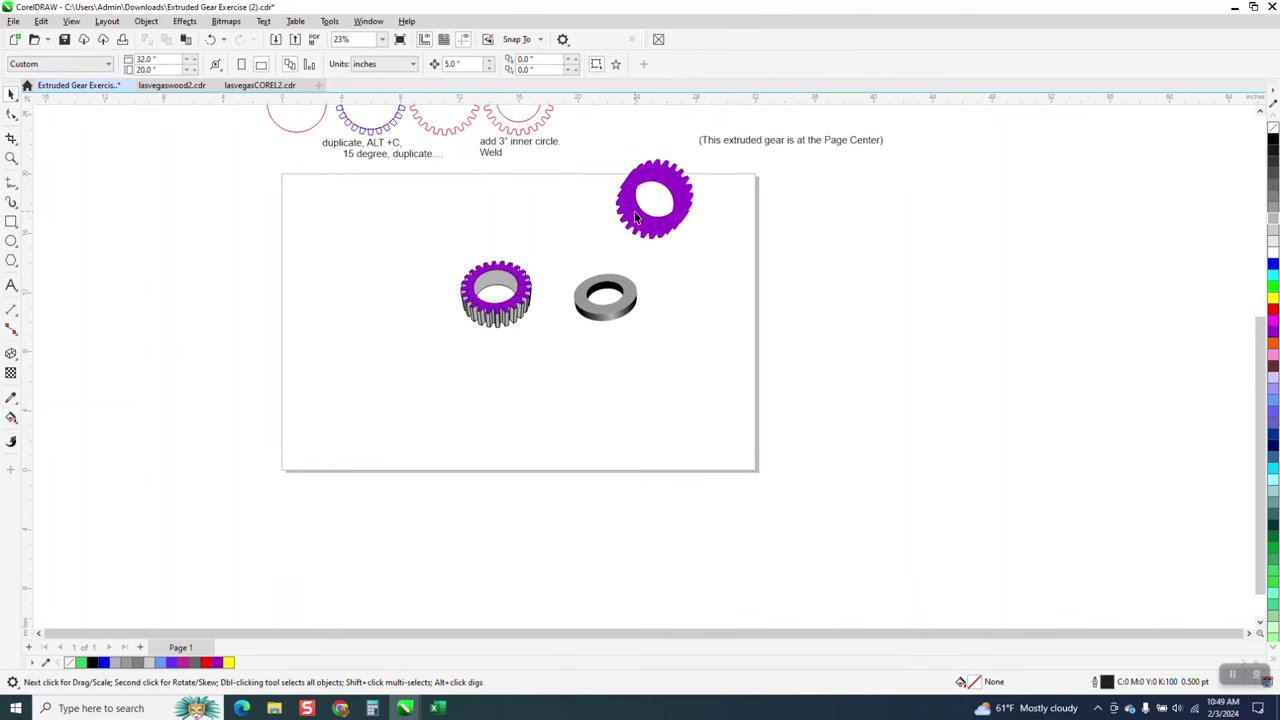
click(635, 217)
scroll(598, 304, down, 1)
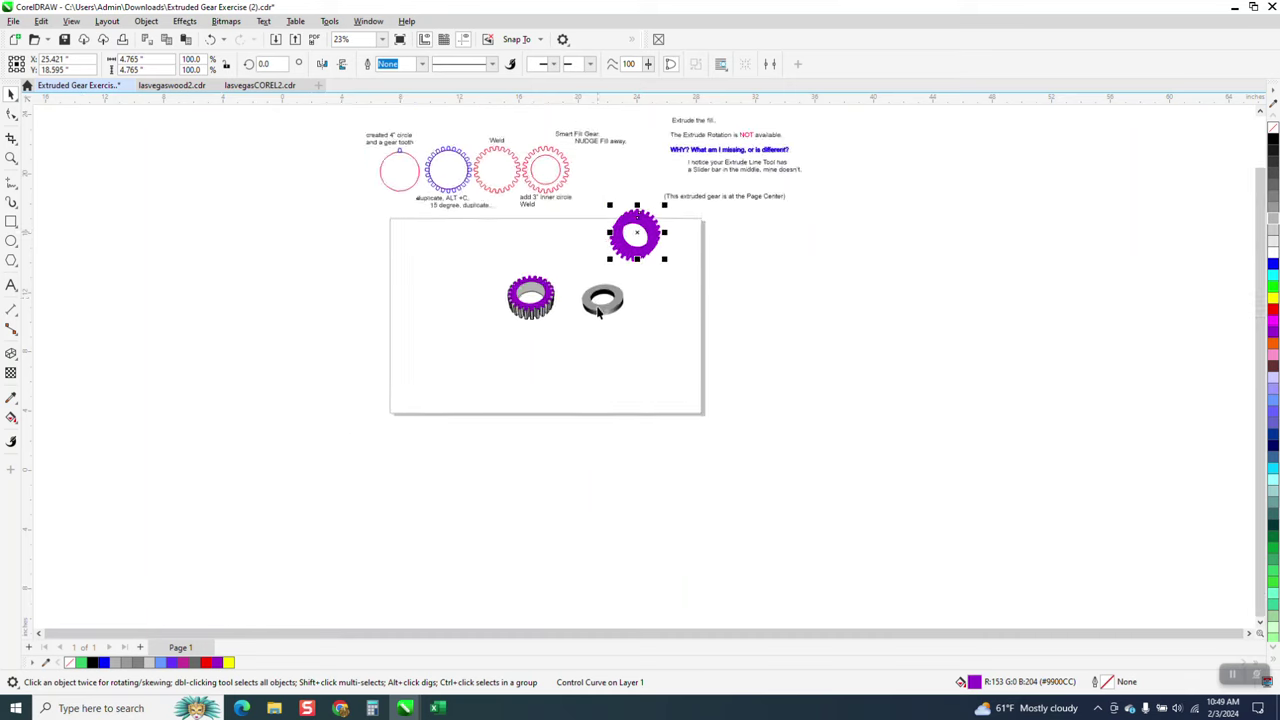
scroll(598, 304, down, 1)
- Smart Fill the welded reference gear solid gray and drag the fill to the page's left
click(11, 158)
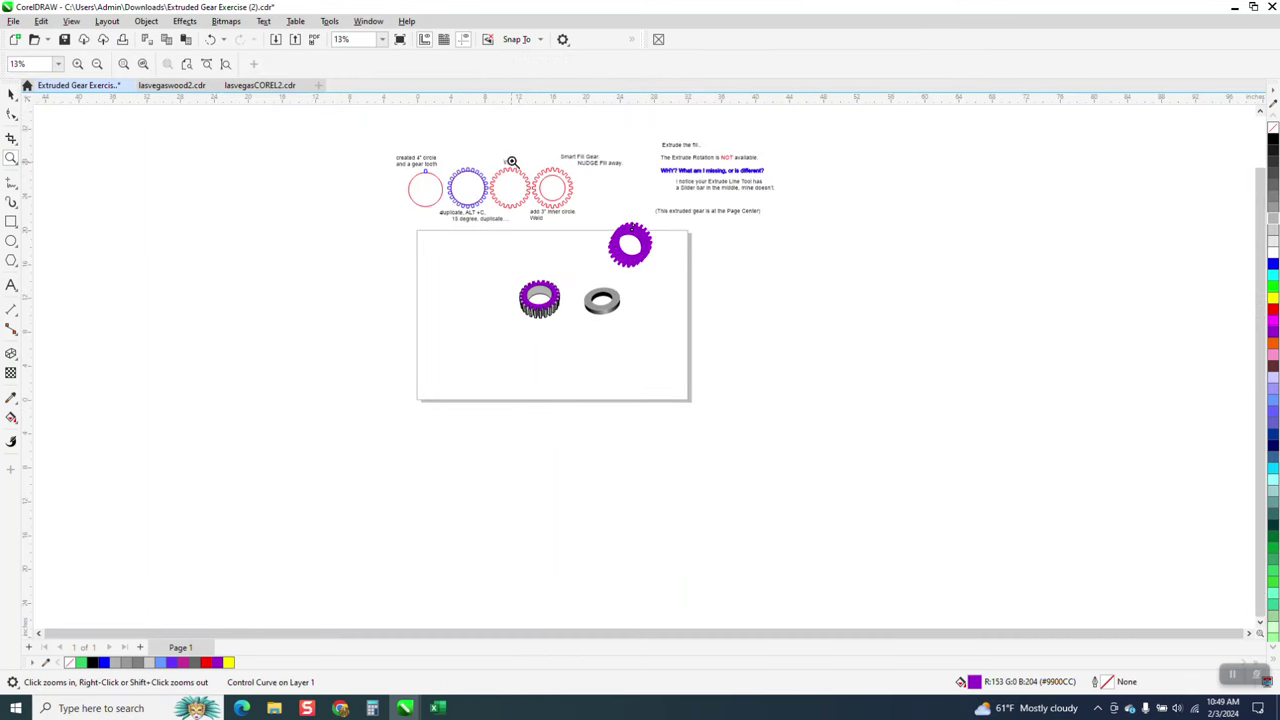
drag(508, 162, 620, 236)
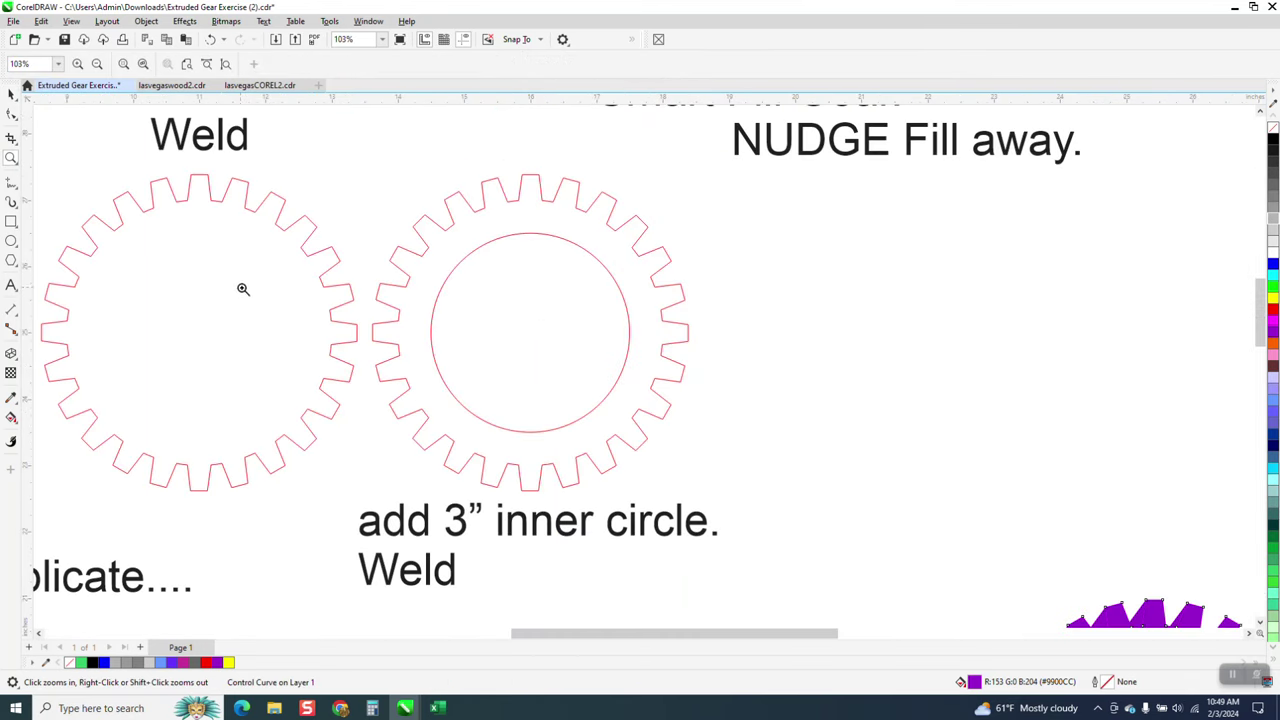
click(11, 418)
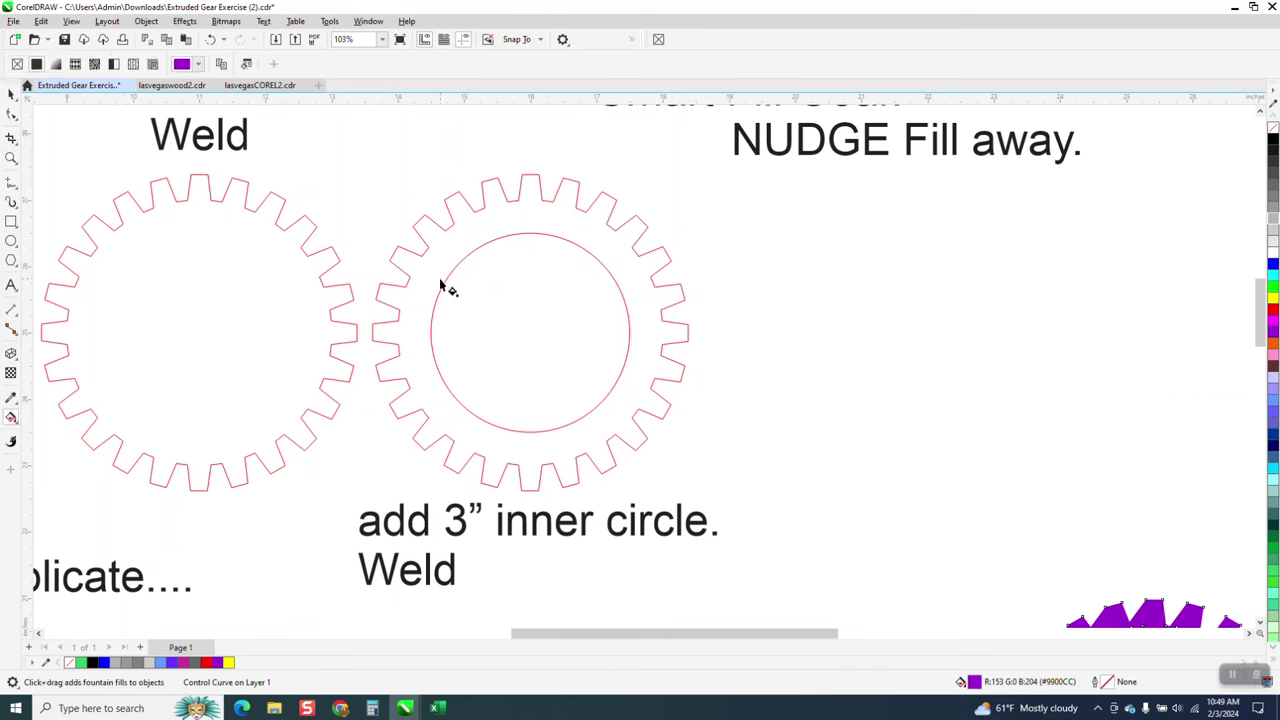
click(18, 424)
click(57, 429)
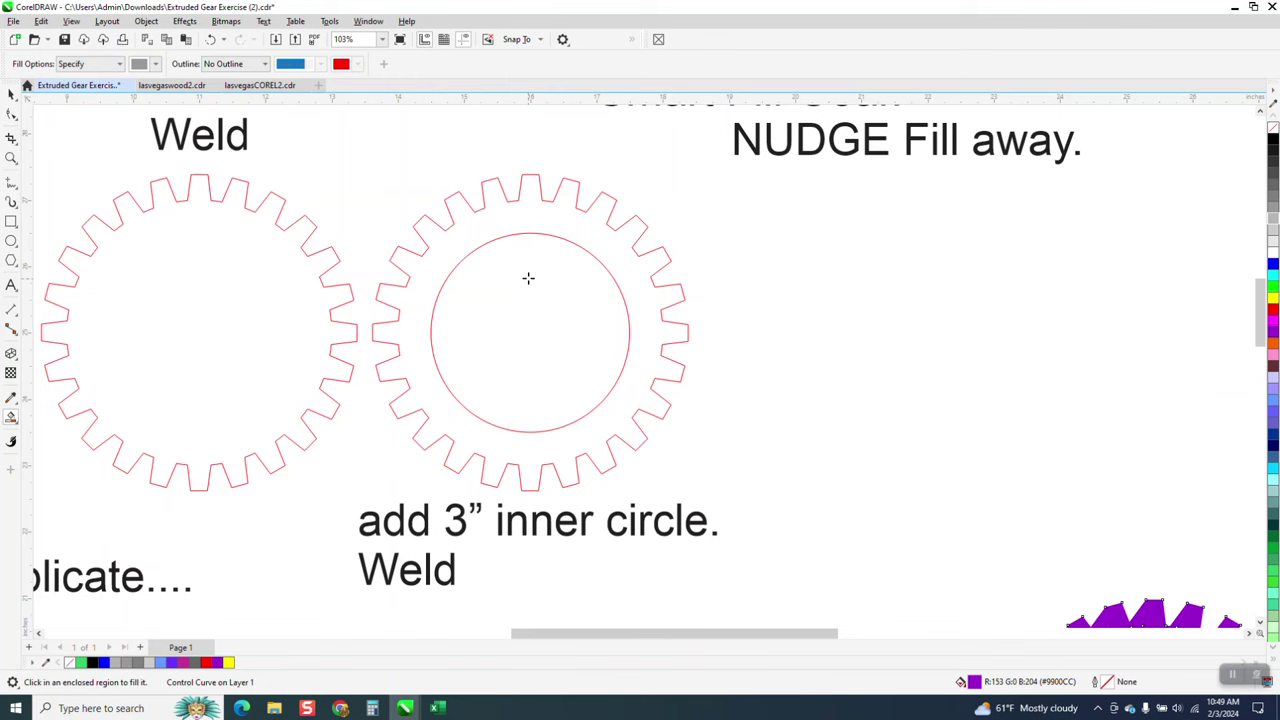
click(490, 236)
scroll(490, 236, down, 3)
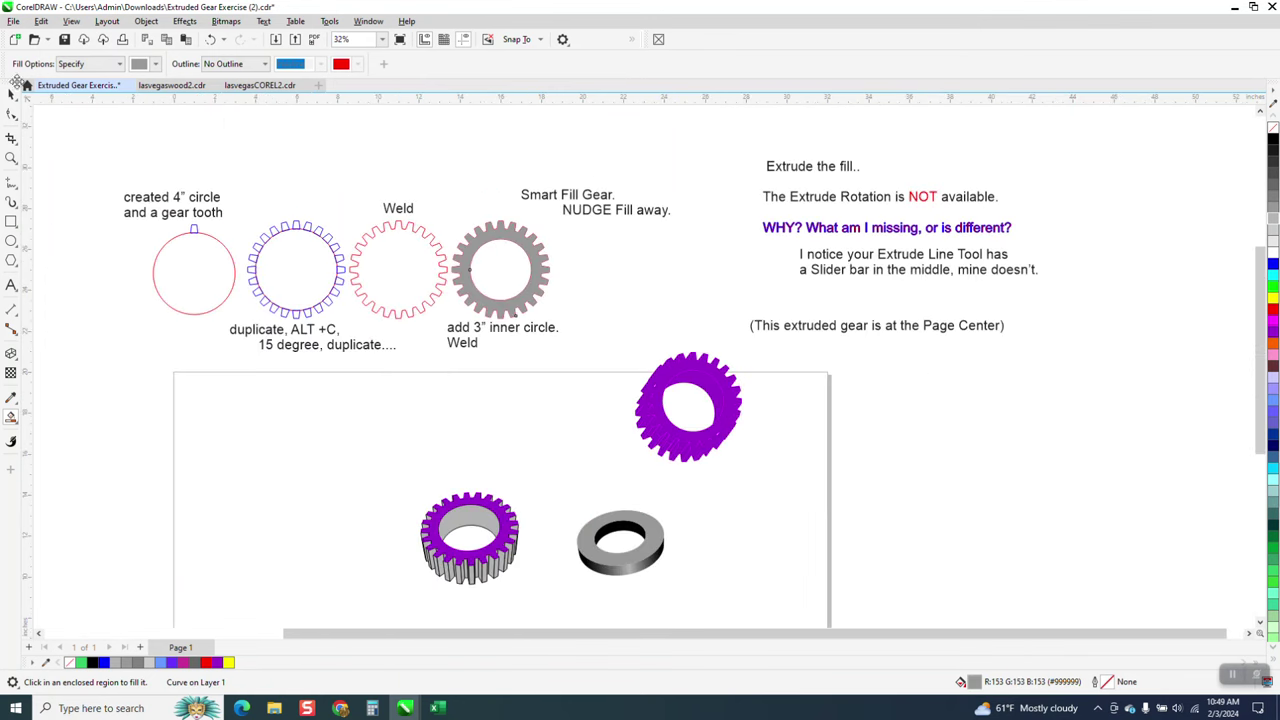
click(10, 93)
drag(540, 258, 326, 440)
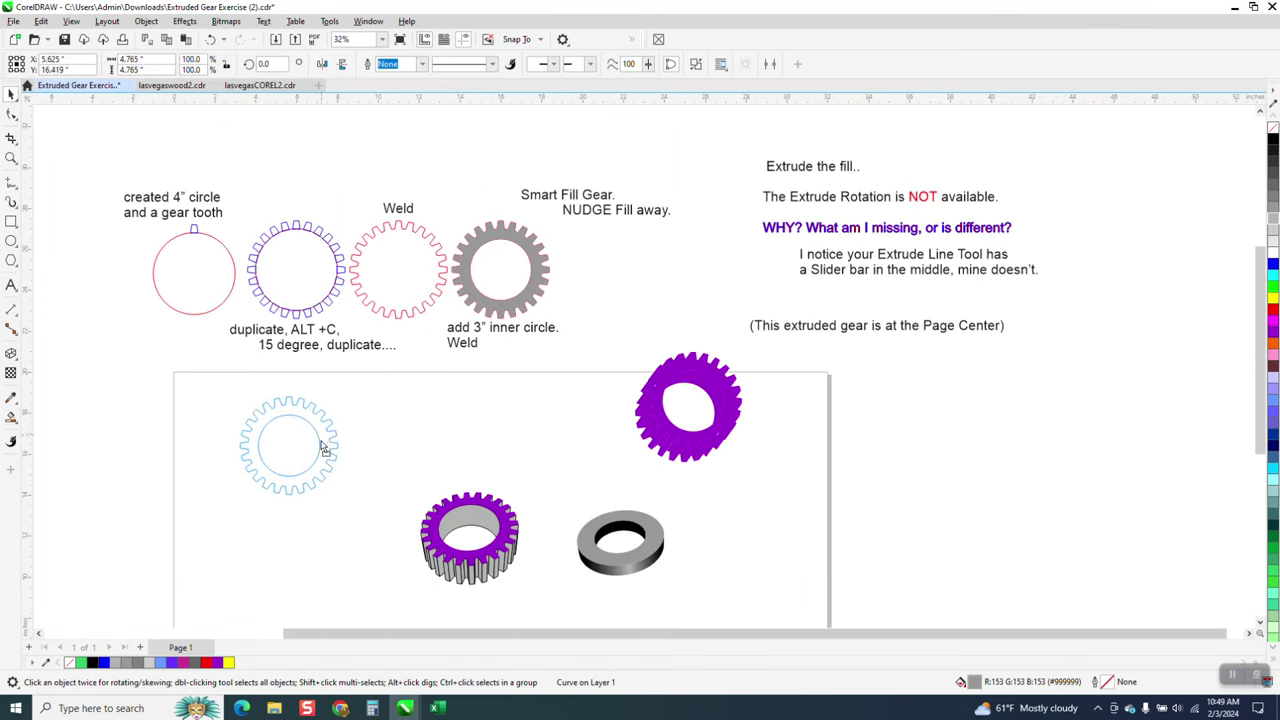
- Extrude the gray gear toward the lower left, rotate it in 3D, and shorten the depth
click(11, 353)
drag(263, 462, 238, 524)
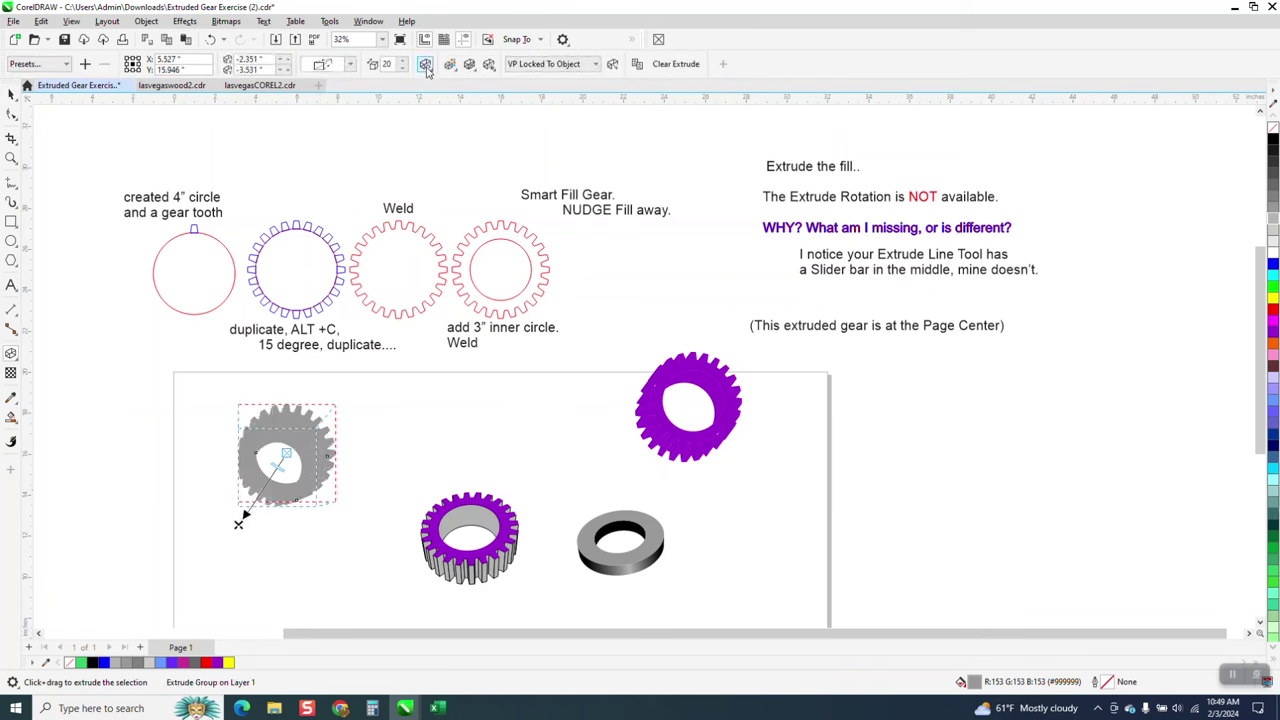
click(425, 64)
drag(505, 187, 519, 180)
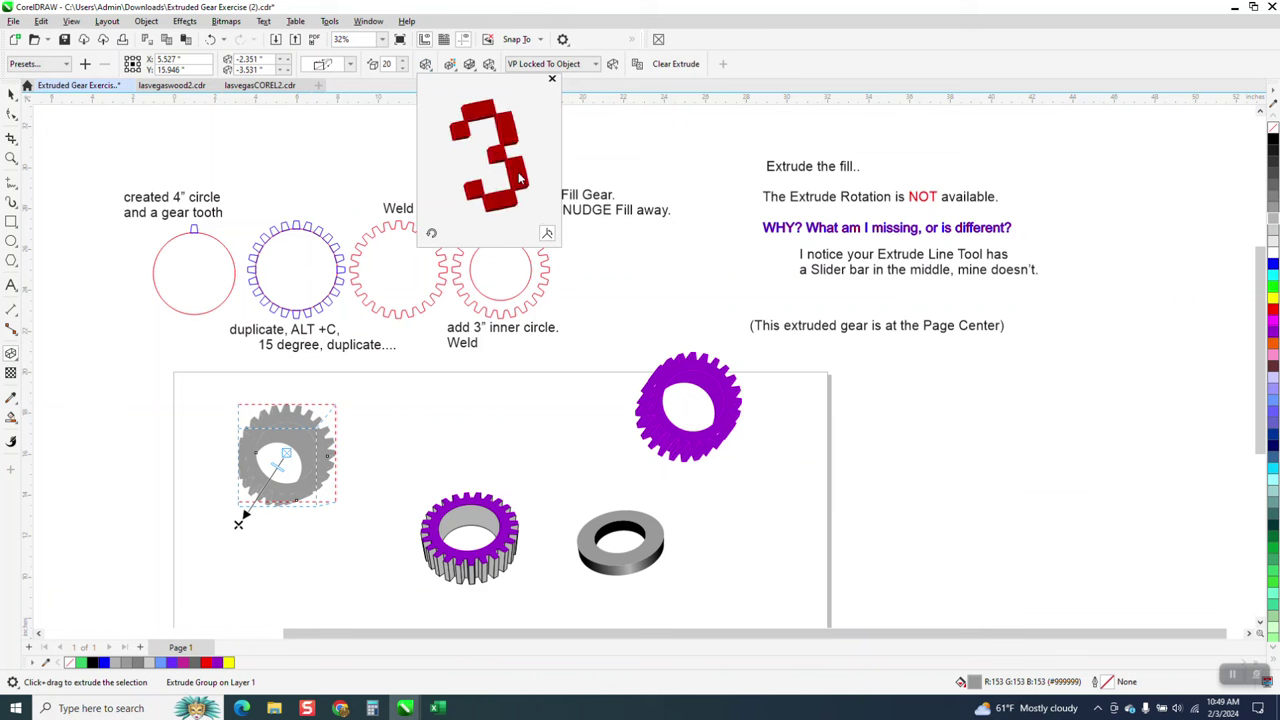
click(272, 484)
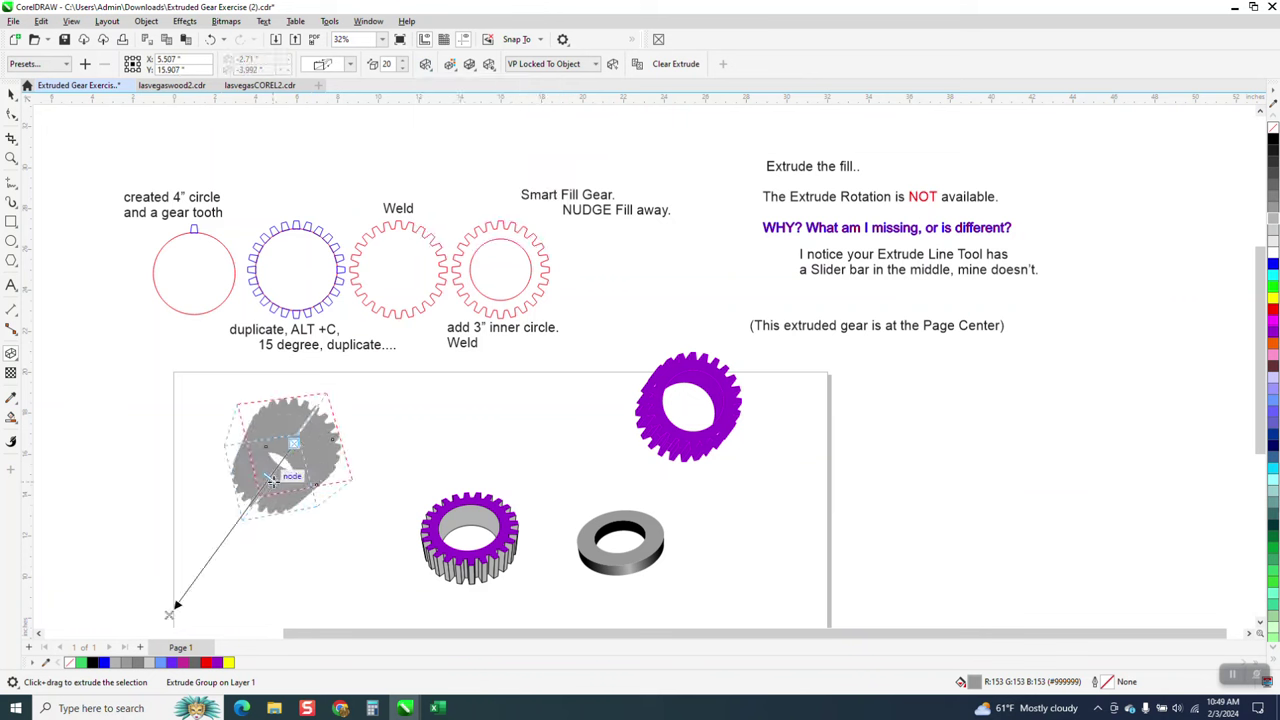
drag(272, 482, 288, 455)
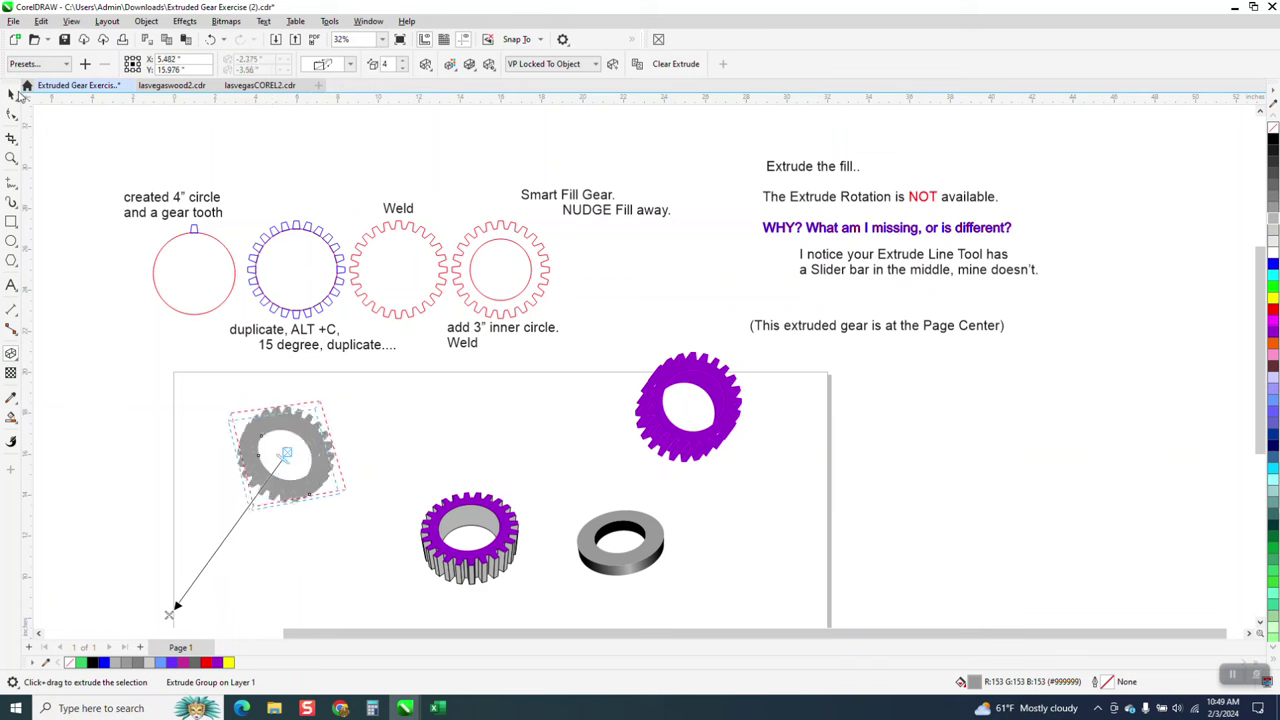
- Zoom in on the extruded gray gear
click(12, 93)
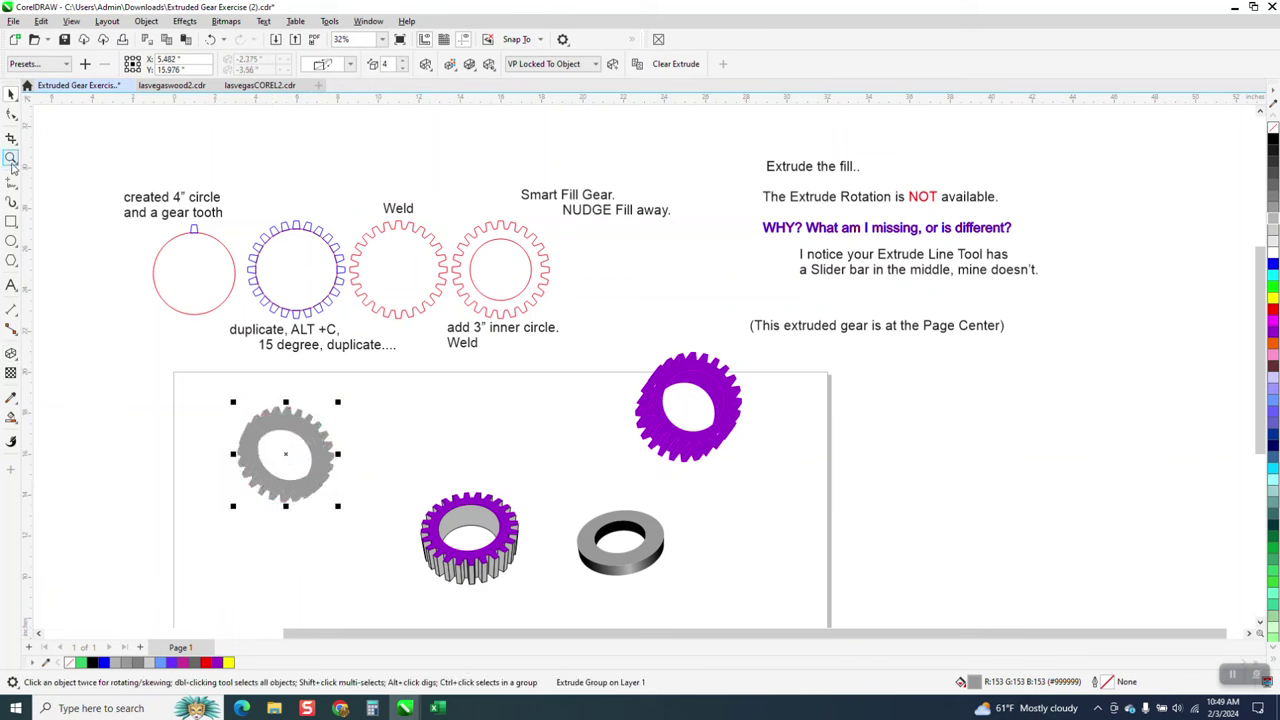
click(12, 157)
click(221, 389)
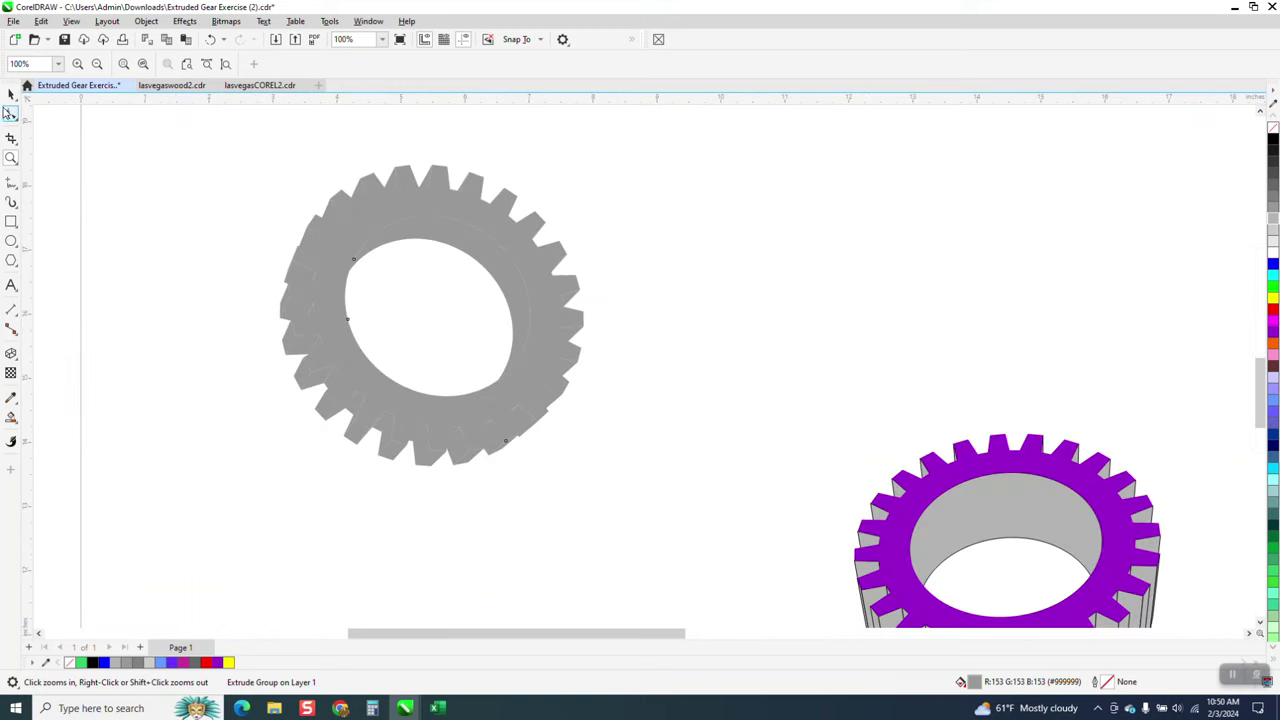
- Select the extruded gray gear and break its extrude group apart
click(12, 93)
drag(214, 123, 749, 566)
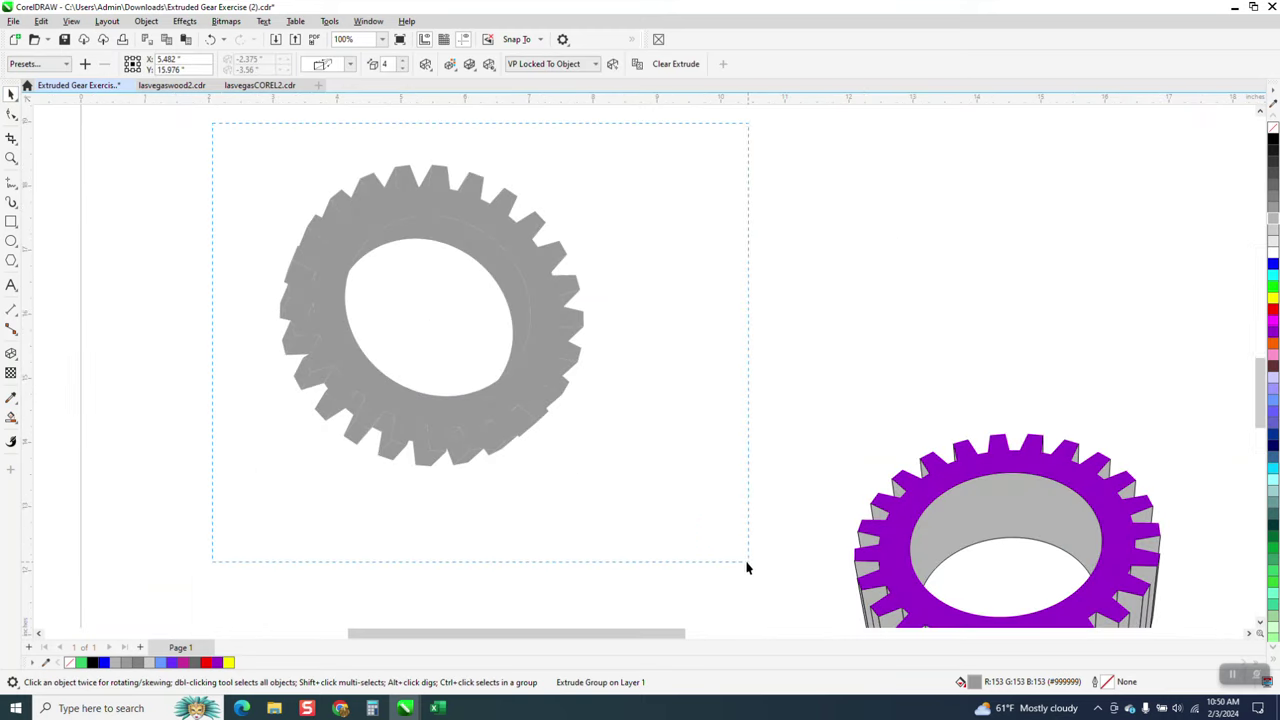
click(146, 21)
click(182, 330)
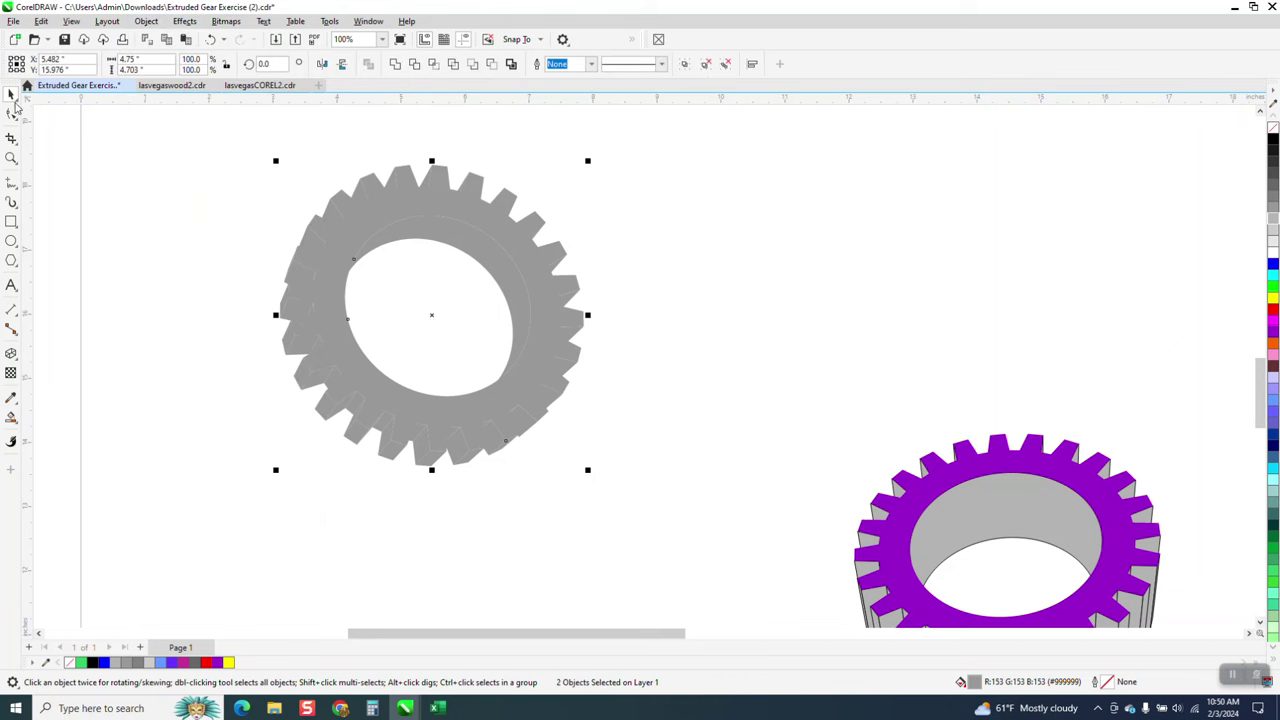
- Shade the gear's side pieces a darker gray and give them black outlines
click(347, 442)
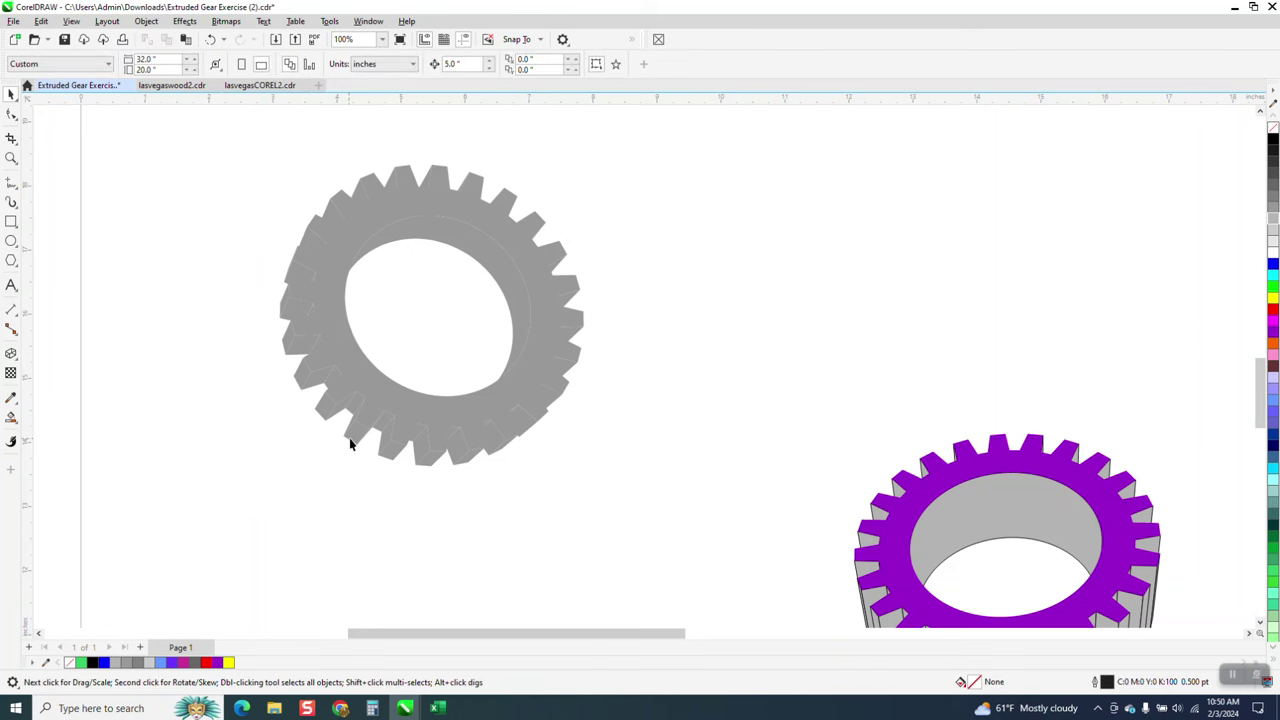
click(1273, 201)
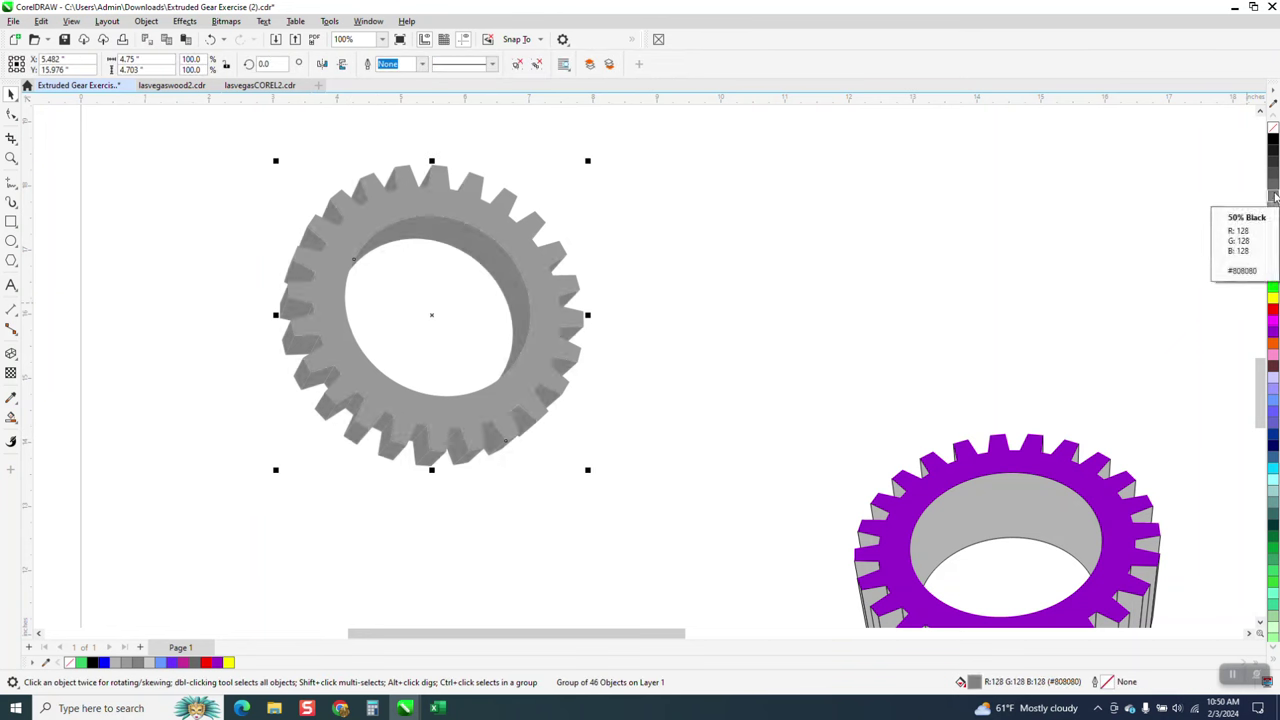
click(1273, 183)
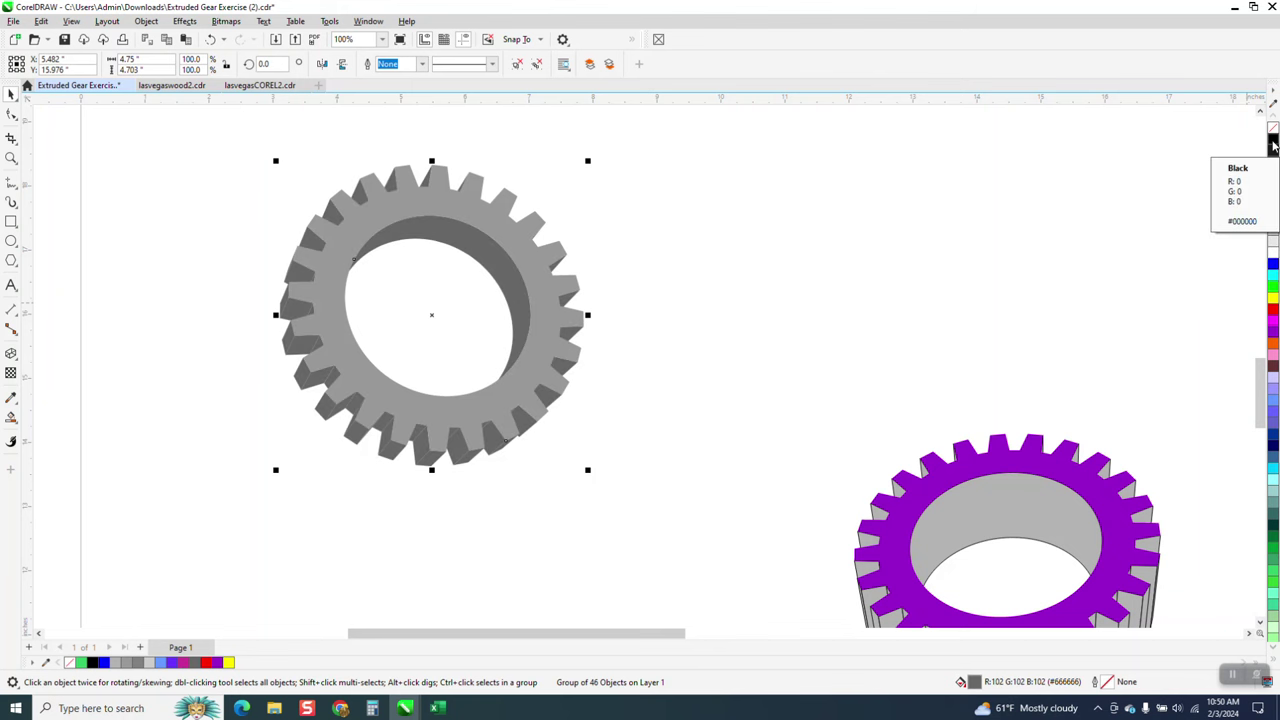
right_click(1273, 140)
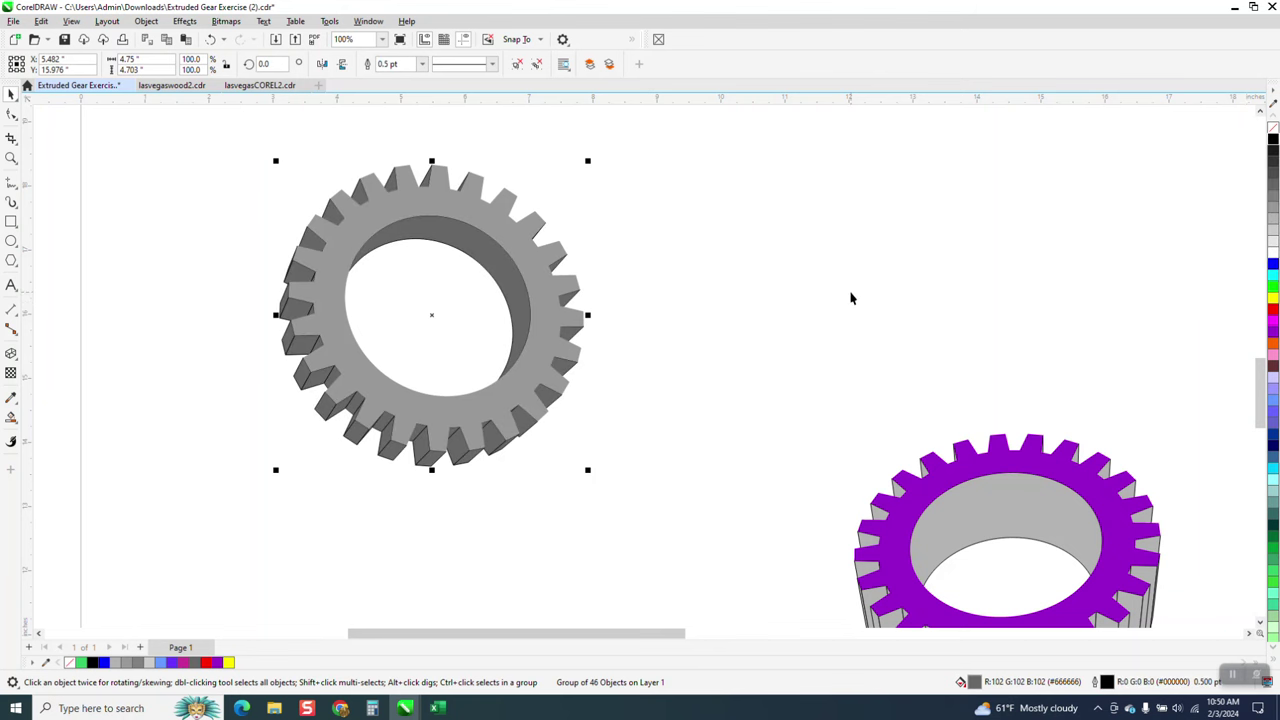
scroll(580, 287, down, 2)
scroll(585, 280, down, 1)
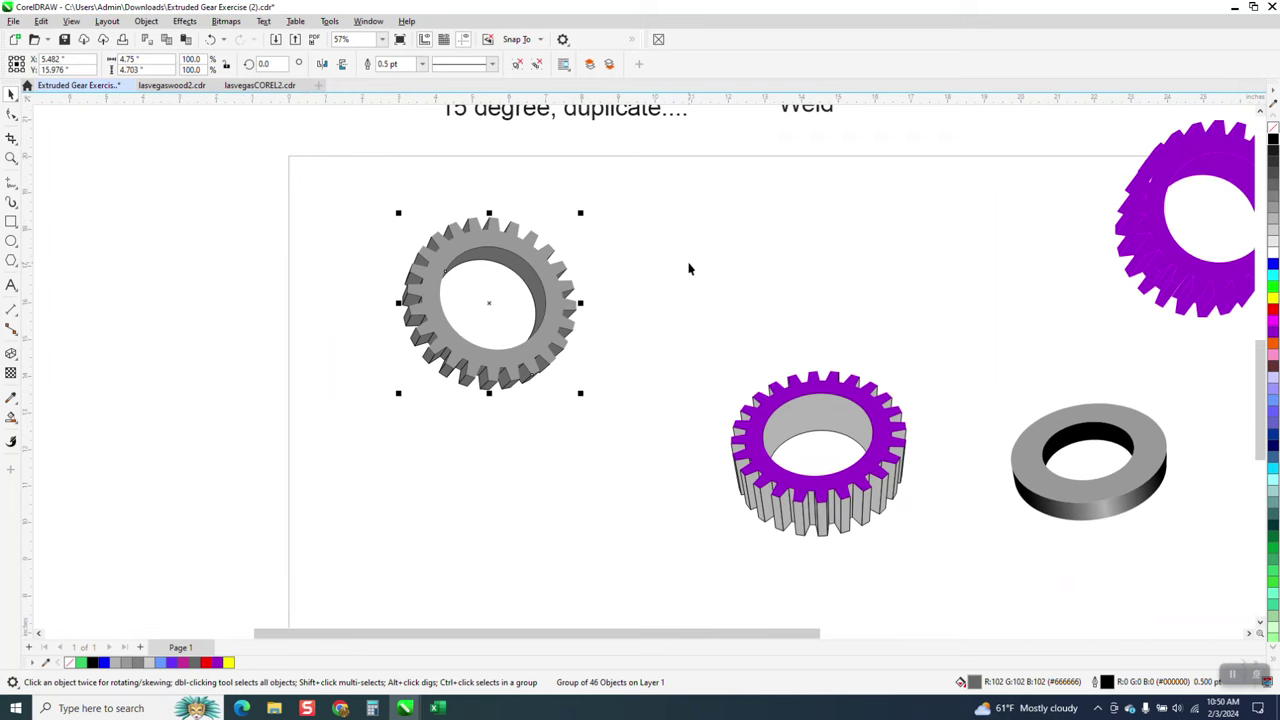